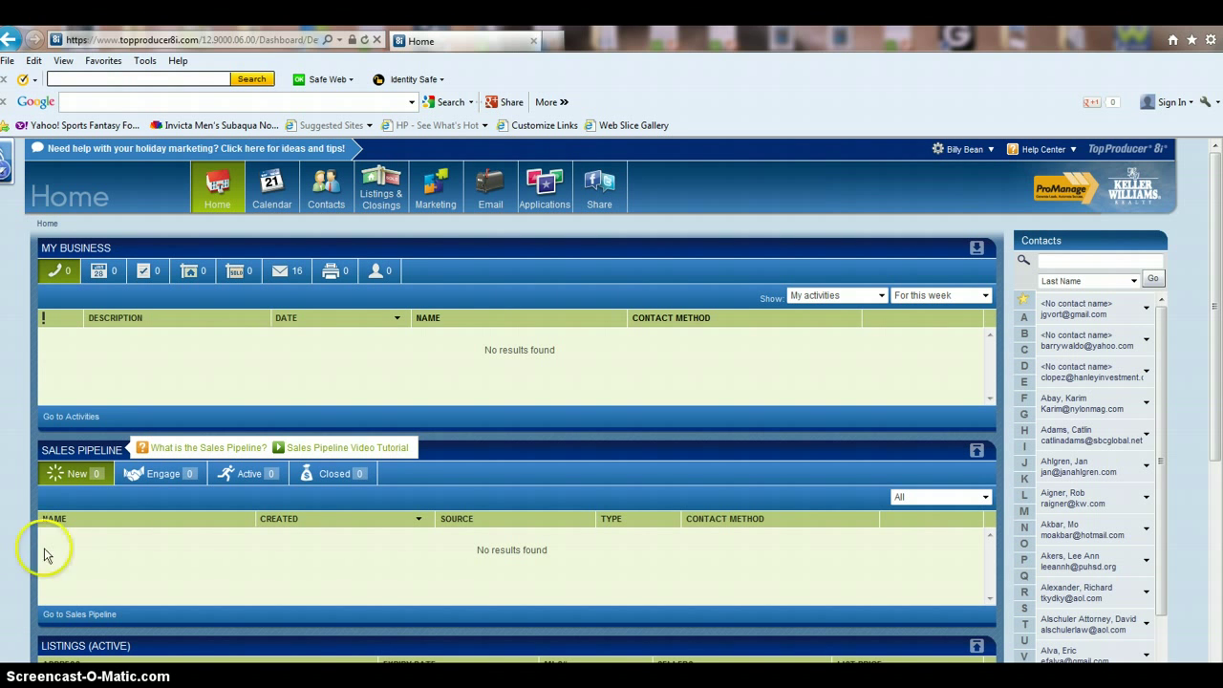
Start a new mass email and enter the subject "Hey check out this article I just read....".
mouse_move(494, 198)
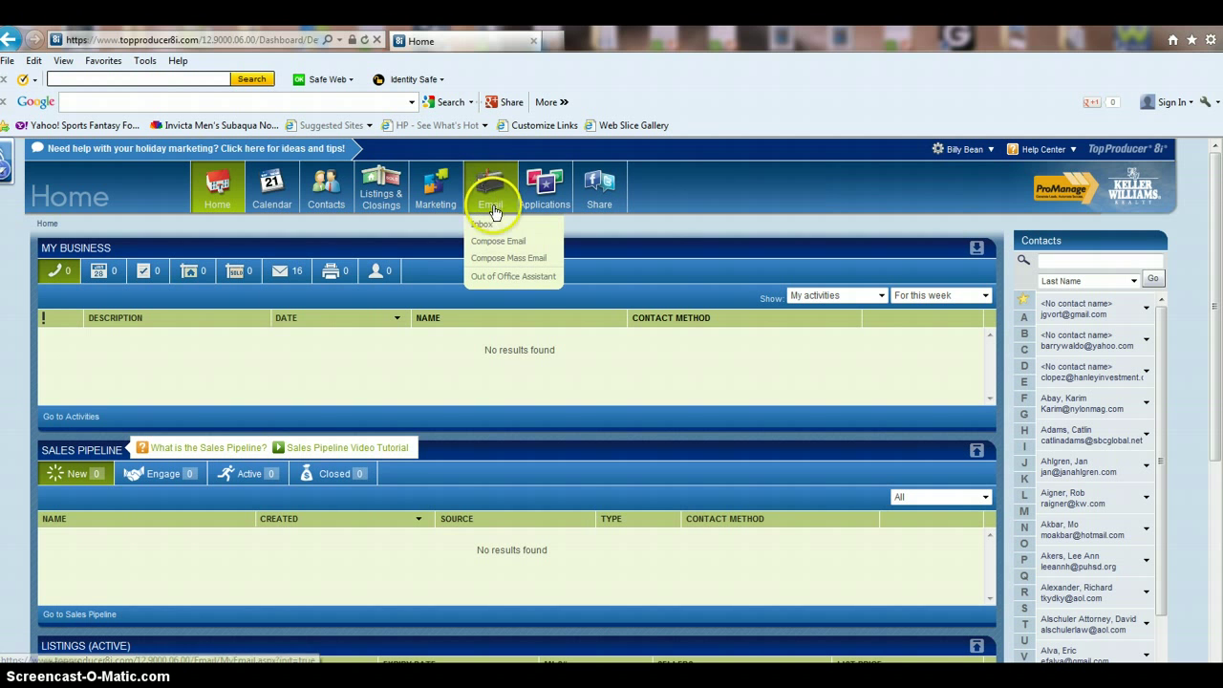
click(500, 266)
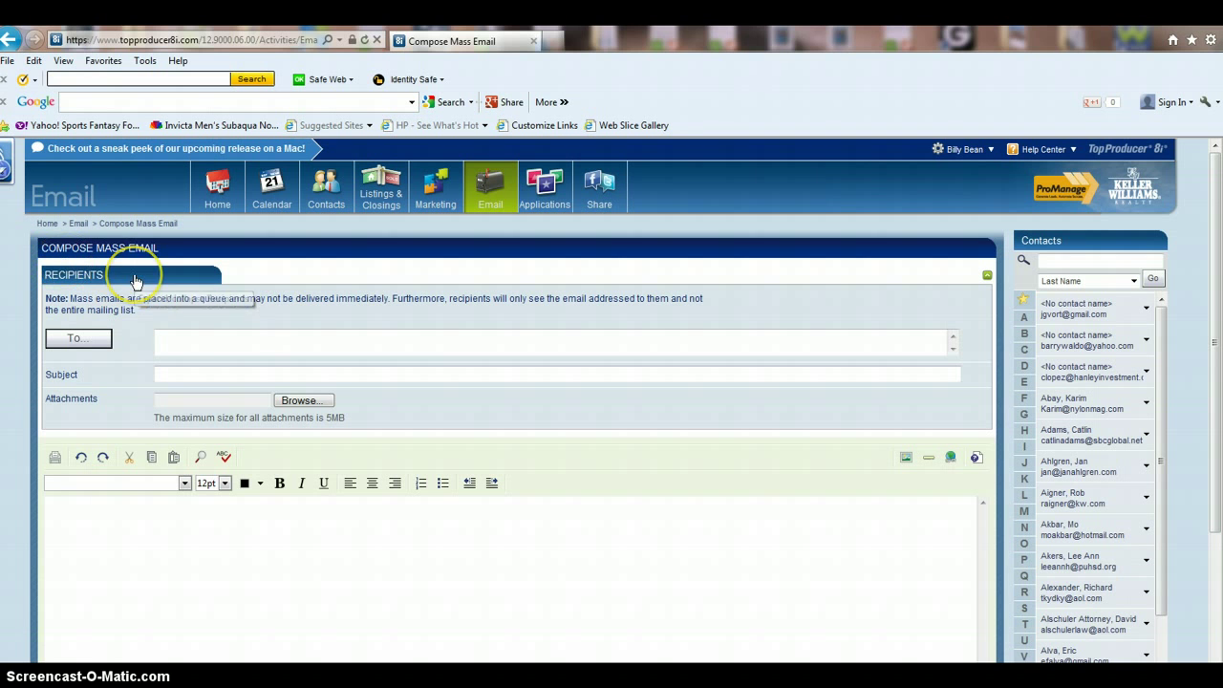
click(254, 373)
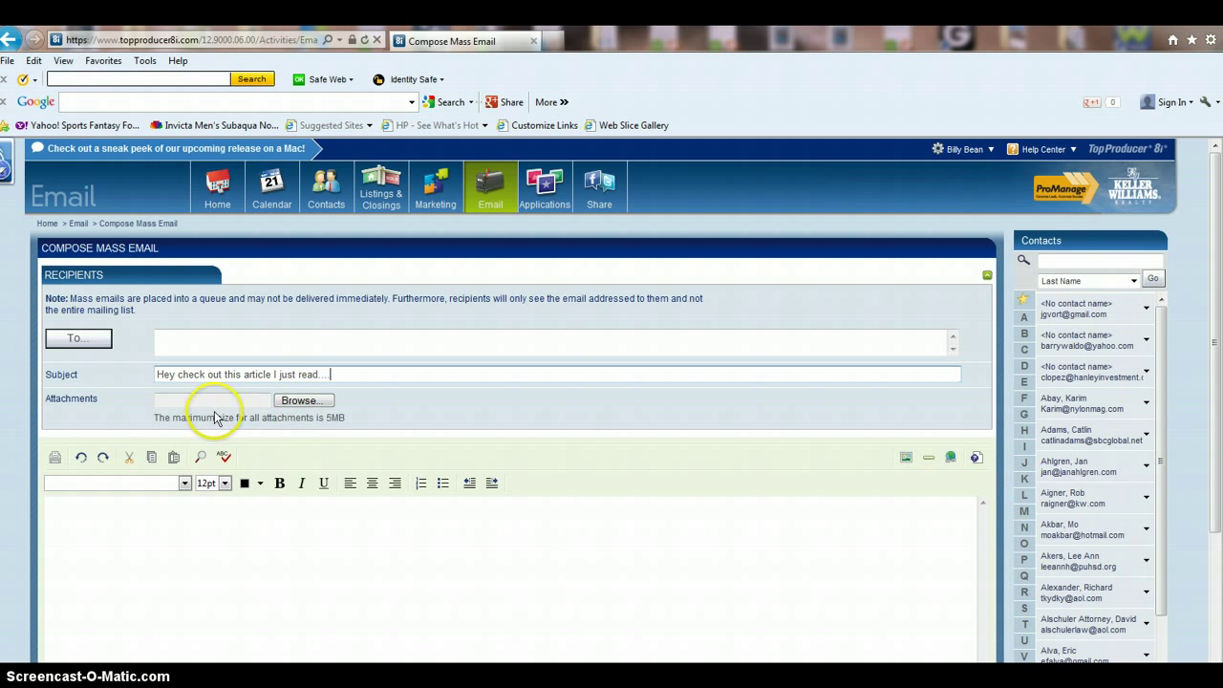
Open the template change options for the mass email.
scroll(311, 429, down, 2)
scroll(312, 429, up, 1)
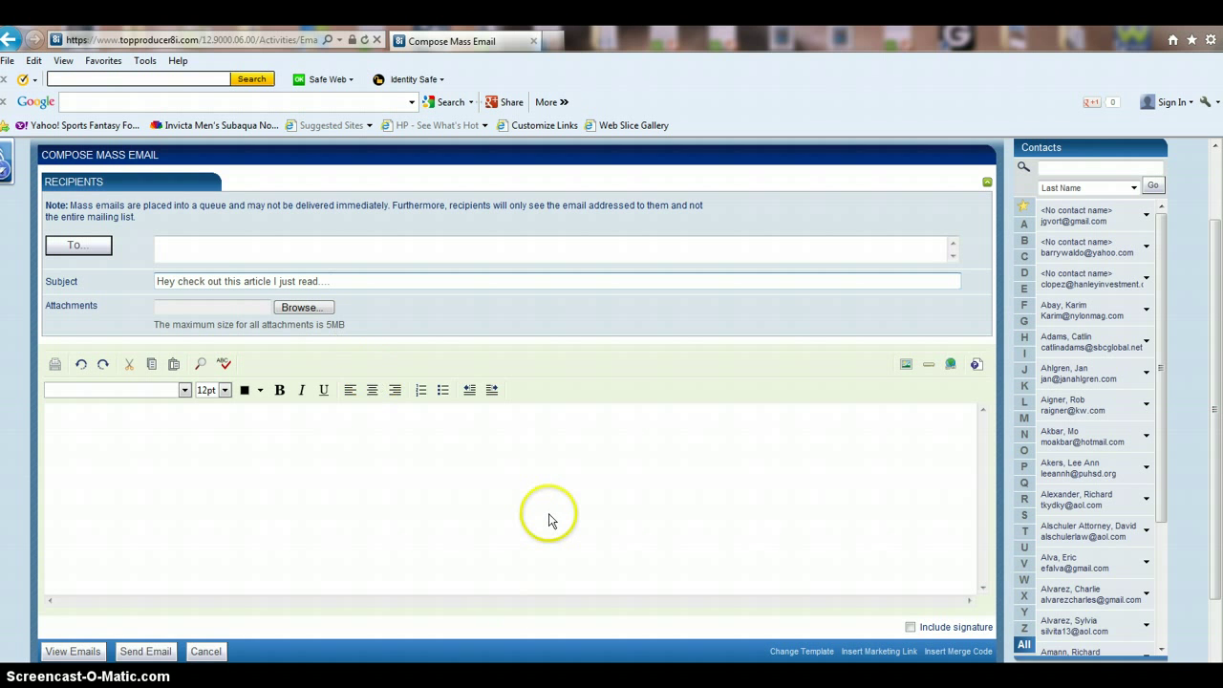
scroll(548, 519, down, 1)
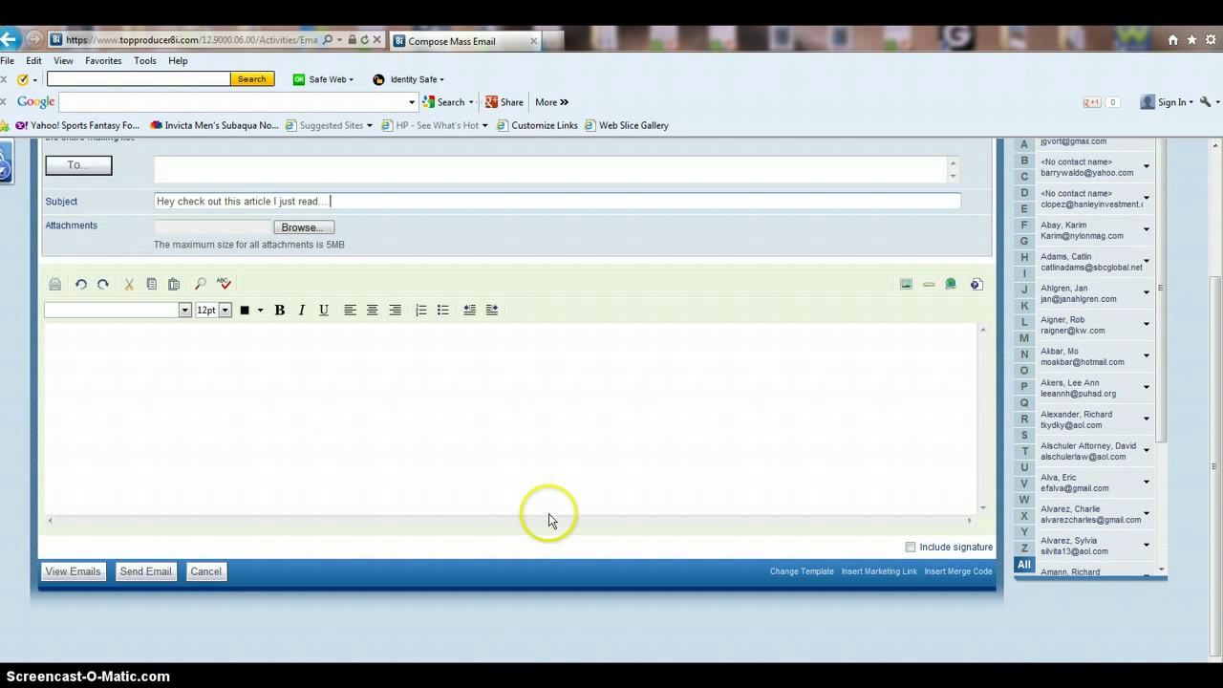
click(792, 573)
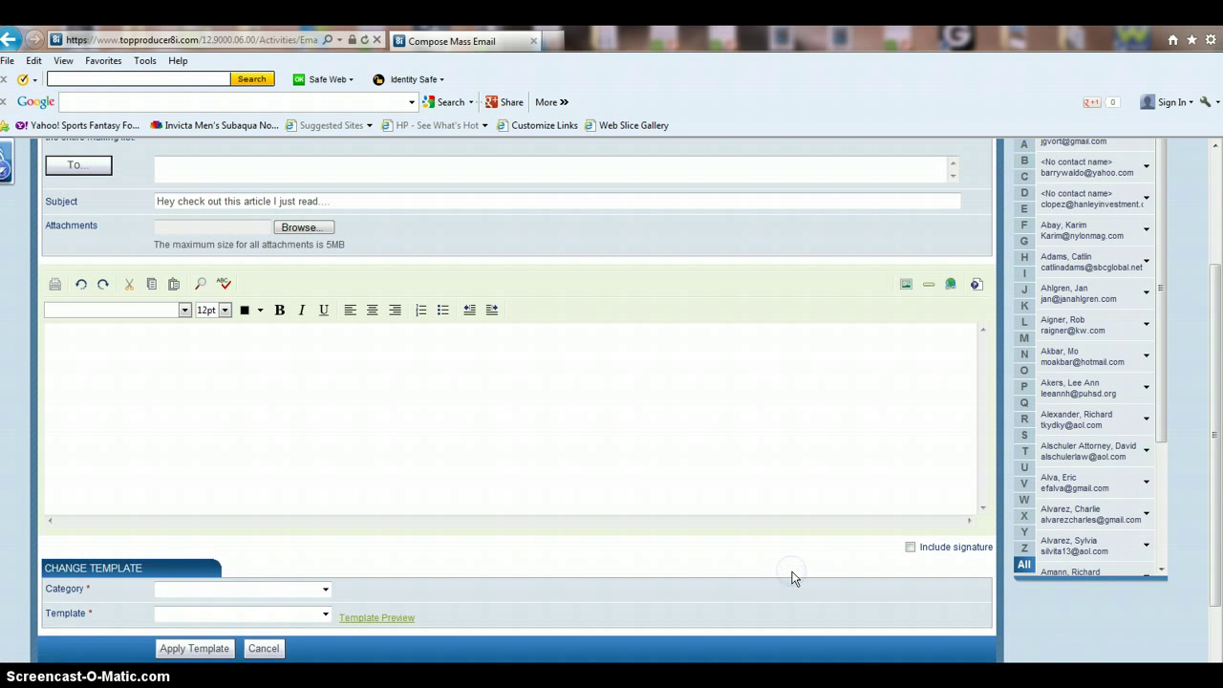
scroll(726, 573, down, 1)
click(246, 514)
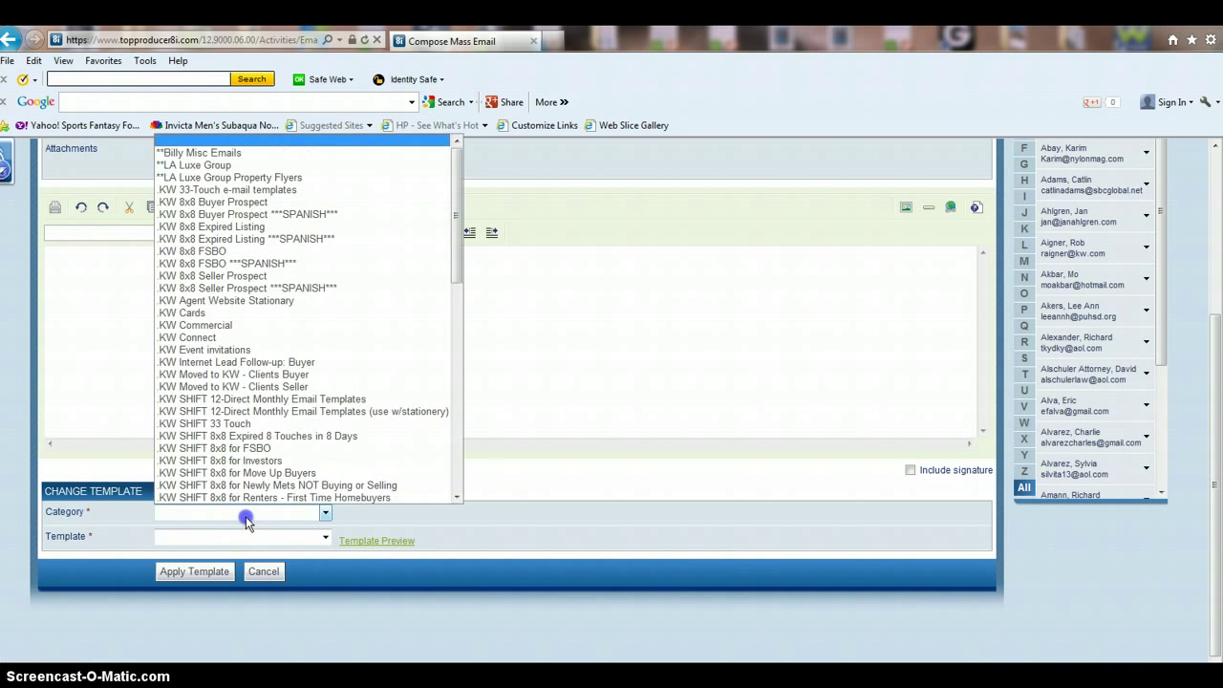
click(220, 154)
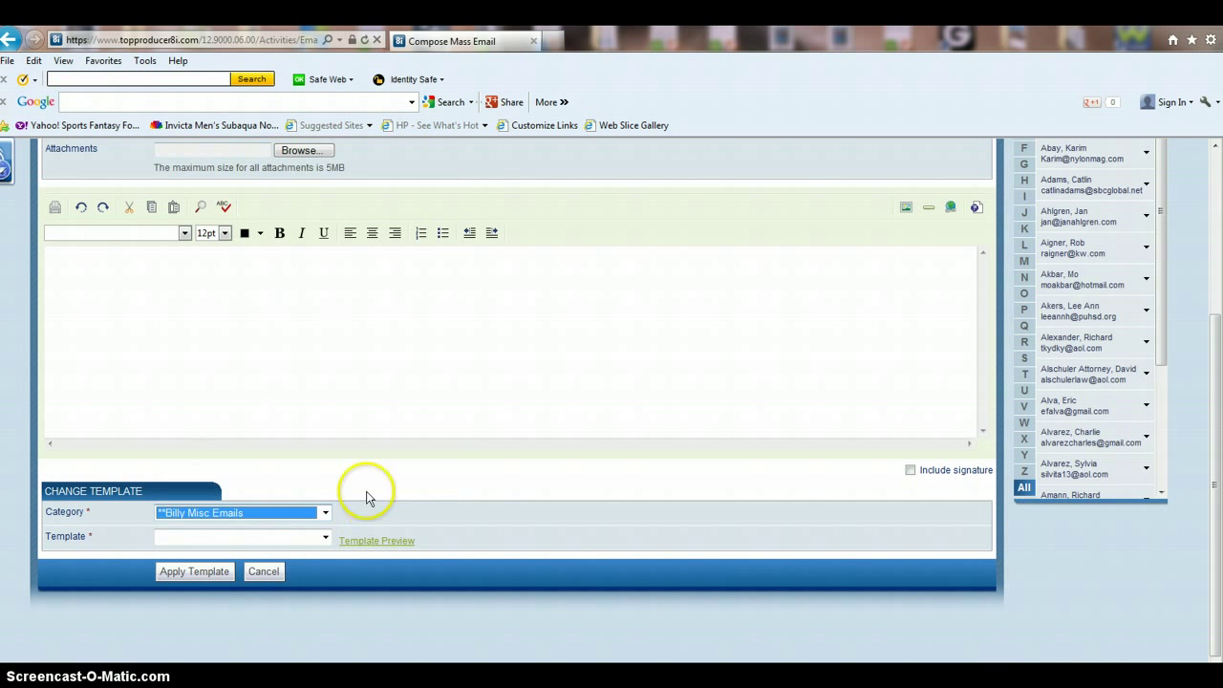
click(265, 537)
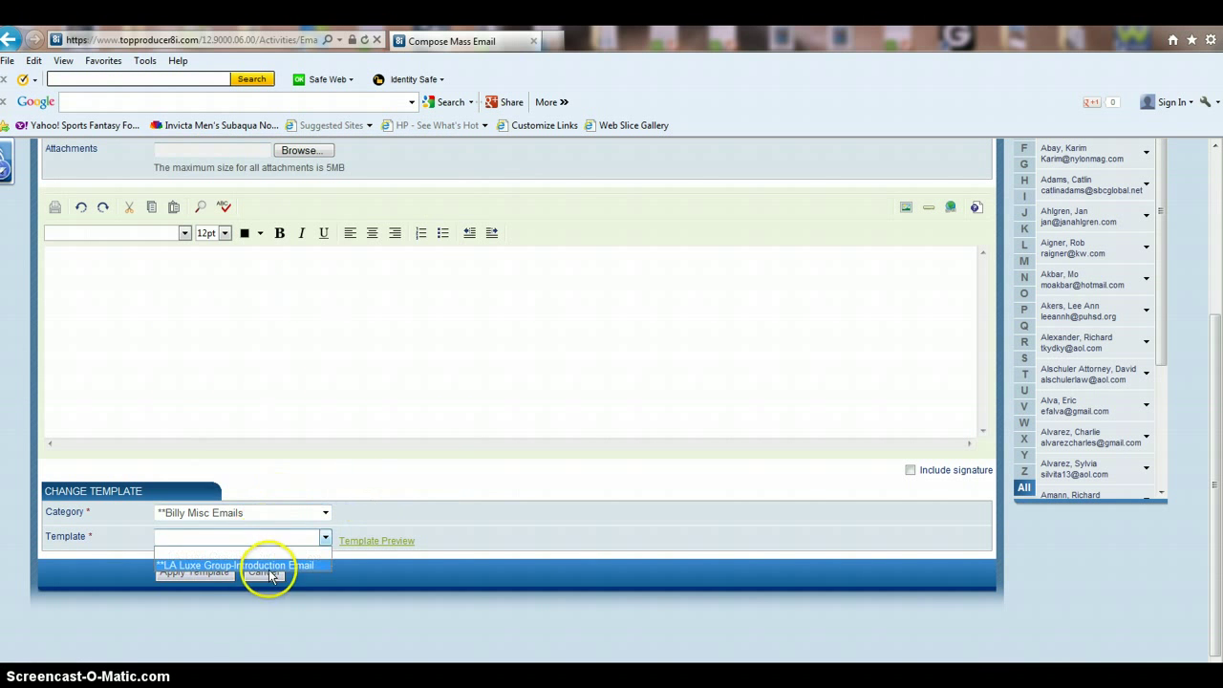
Apply the **LA Luxe Group- Blank Template from the **LA Luxe Group category to the email and review its layout.
click(265, 514)
click(220, 153)
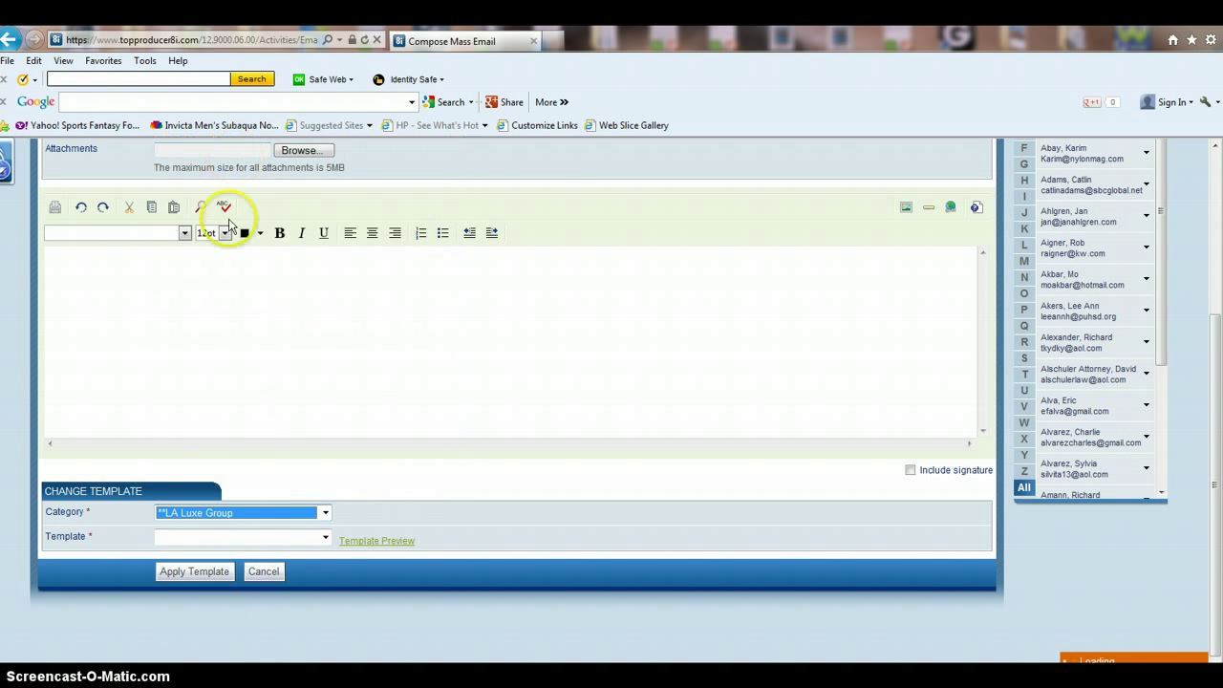
click(217, 538)
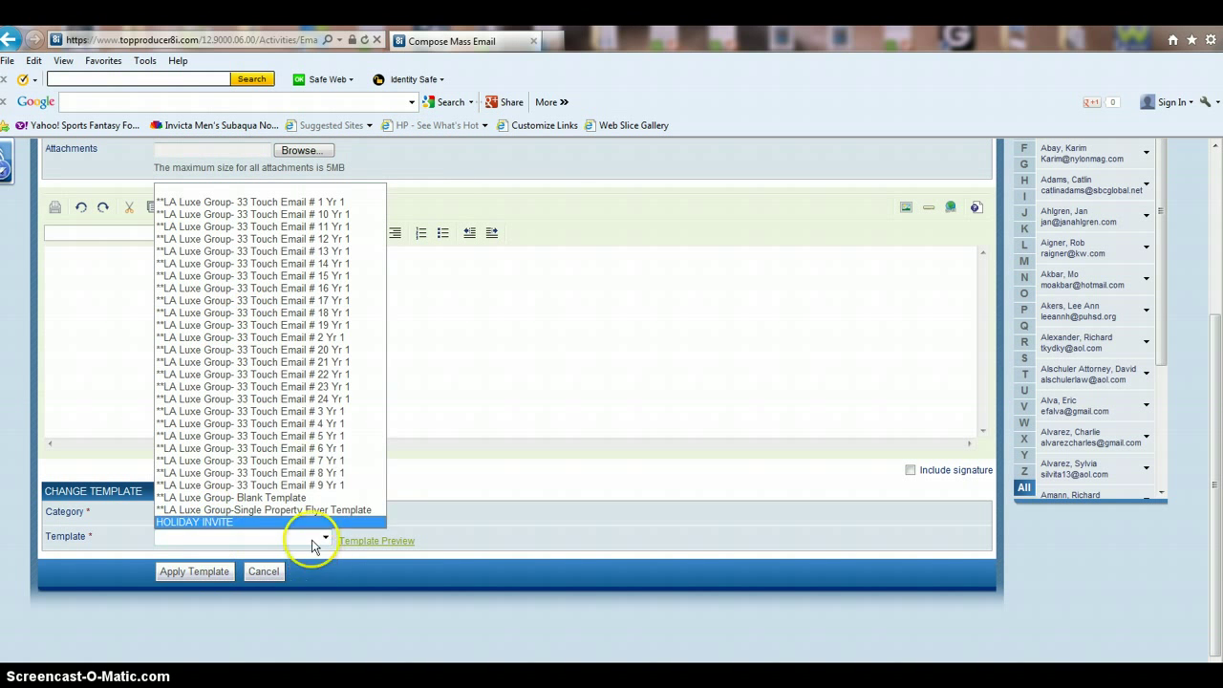
click(293, 507)
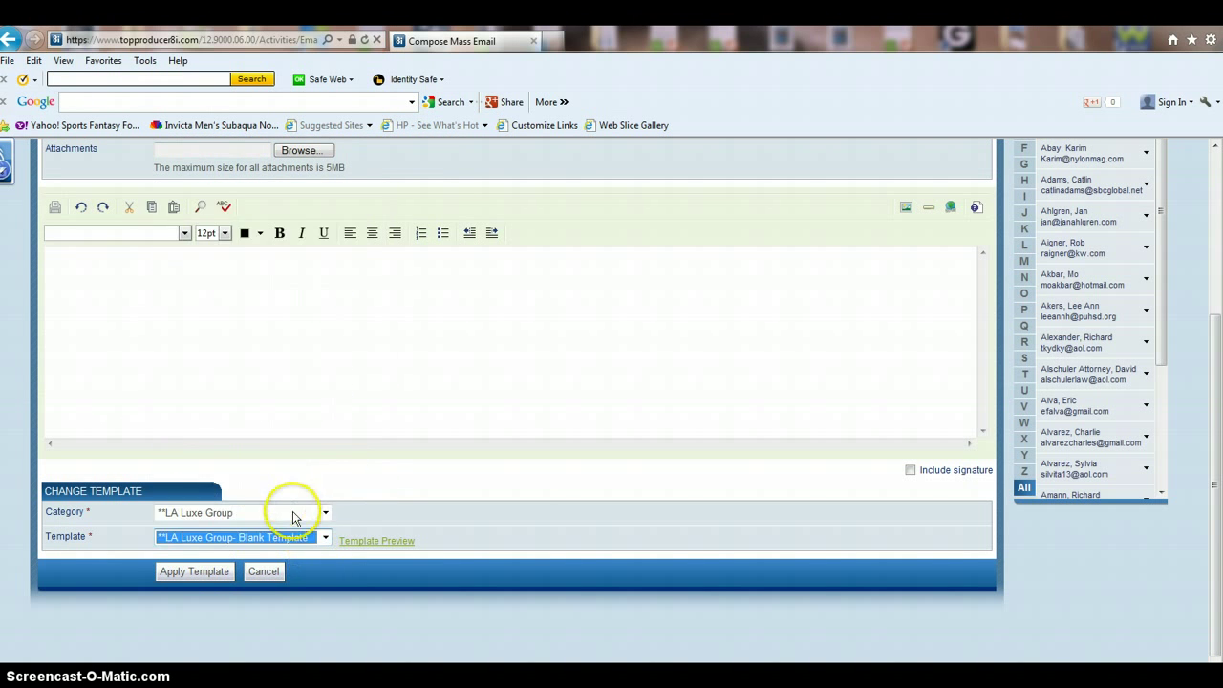
click(211, 573)
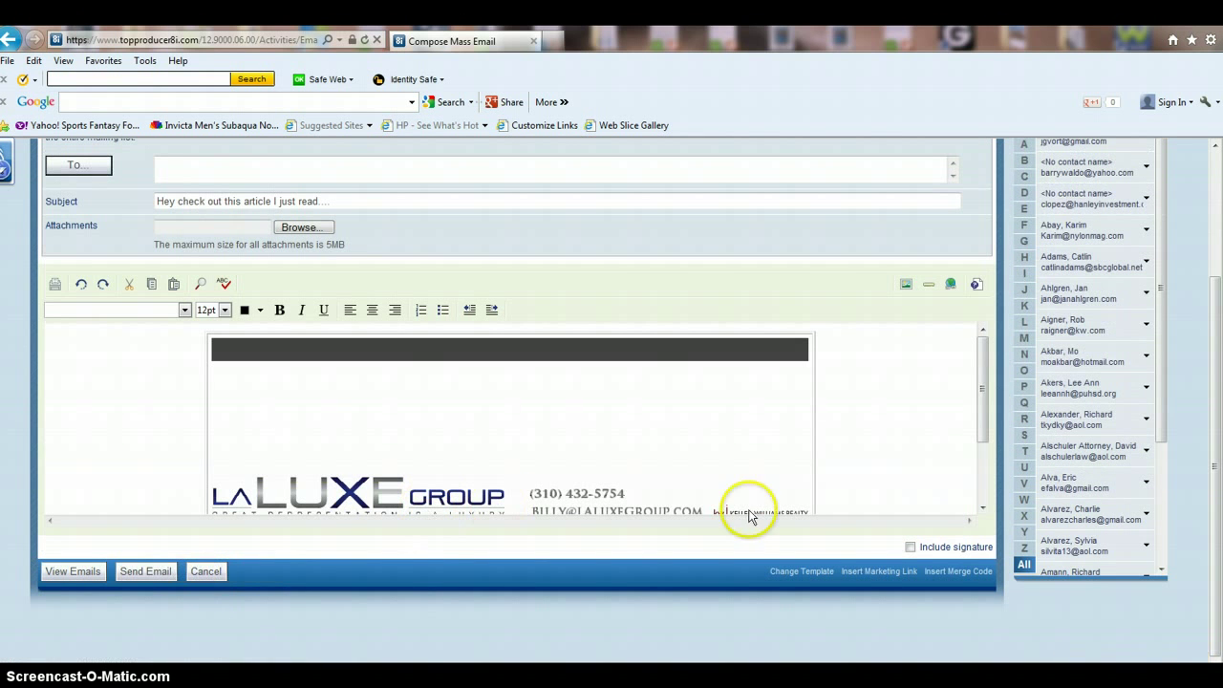
click(456, 416)
scroll(456, 417, down, 3)
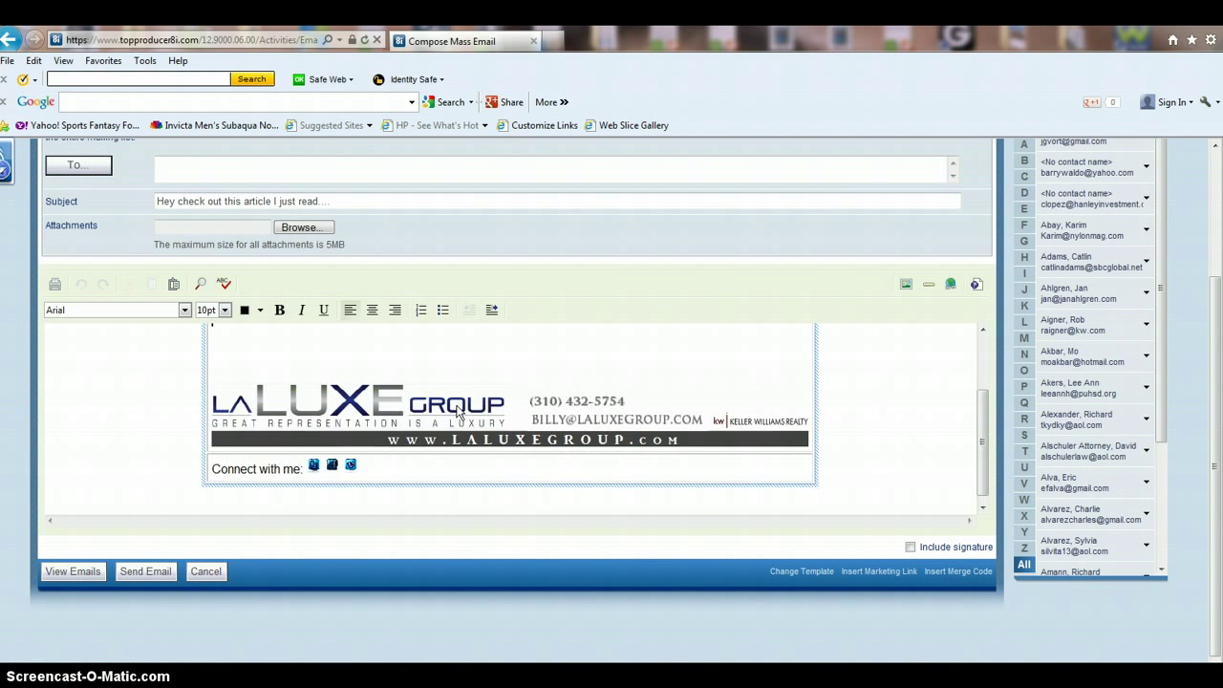
scroll(480, 391, up, 2)
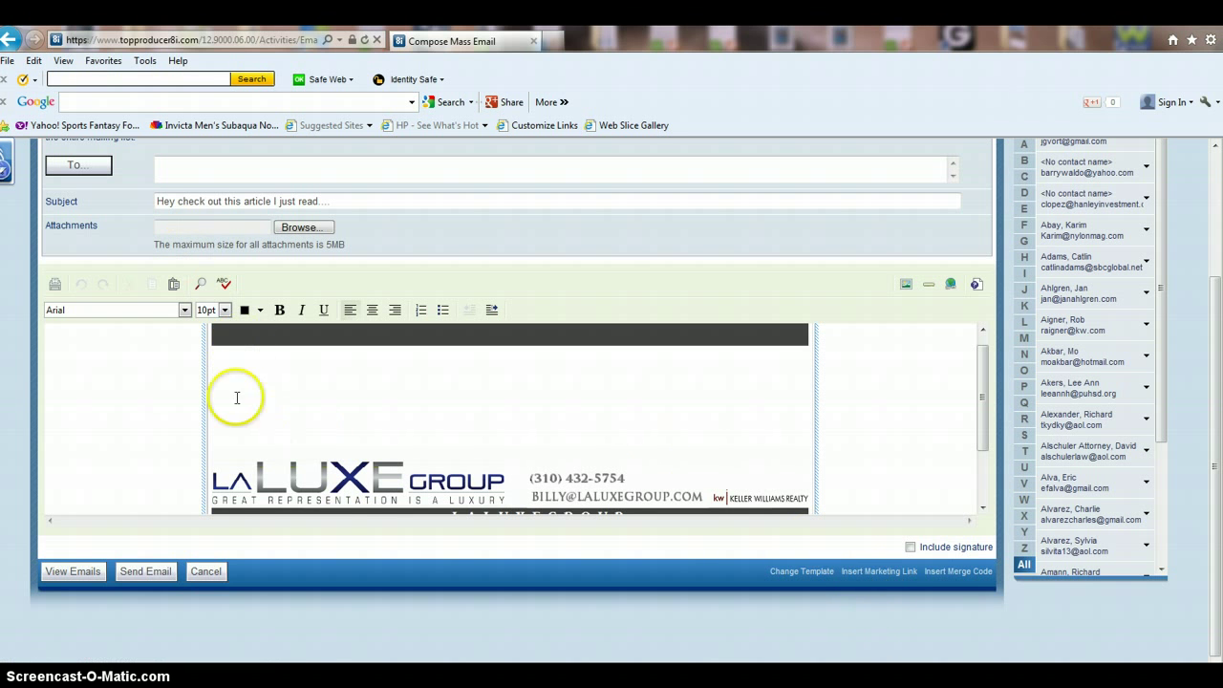
Write the greeting "Dear Contact.first_name ," atop the email body using the Contact category's First Name text merge code, followed by a new line.
click(219, 369)
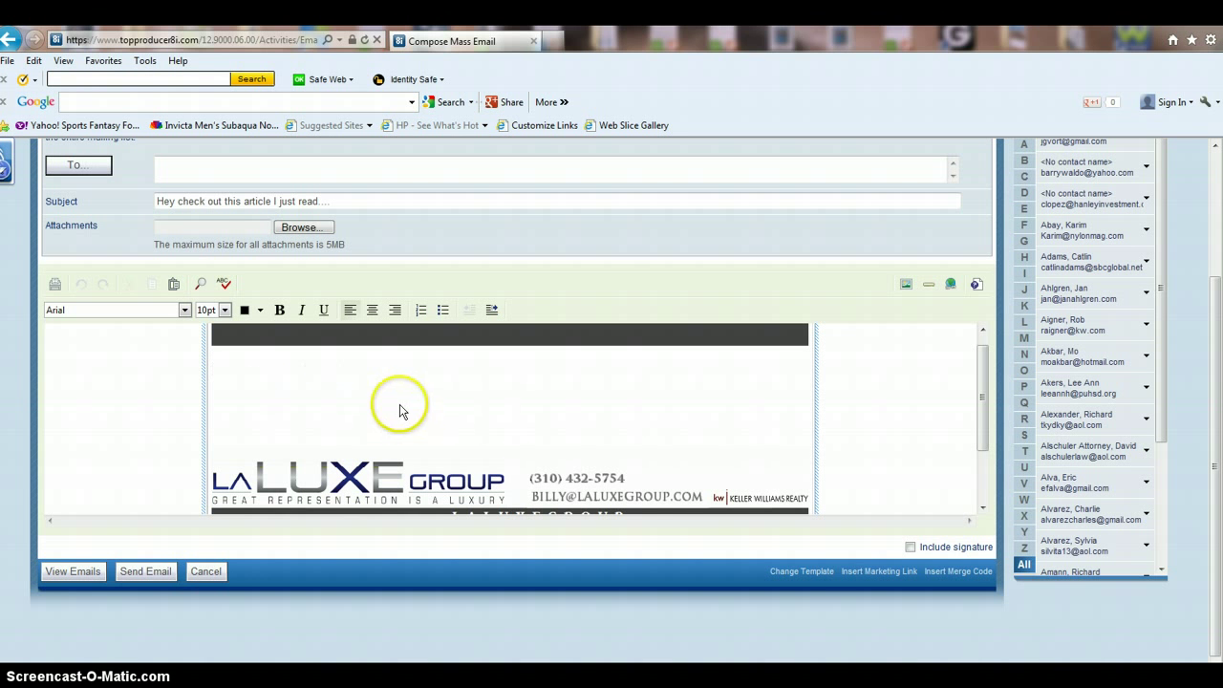
click(948, 573)
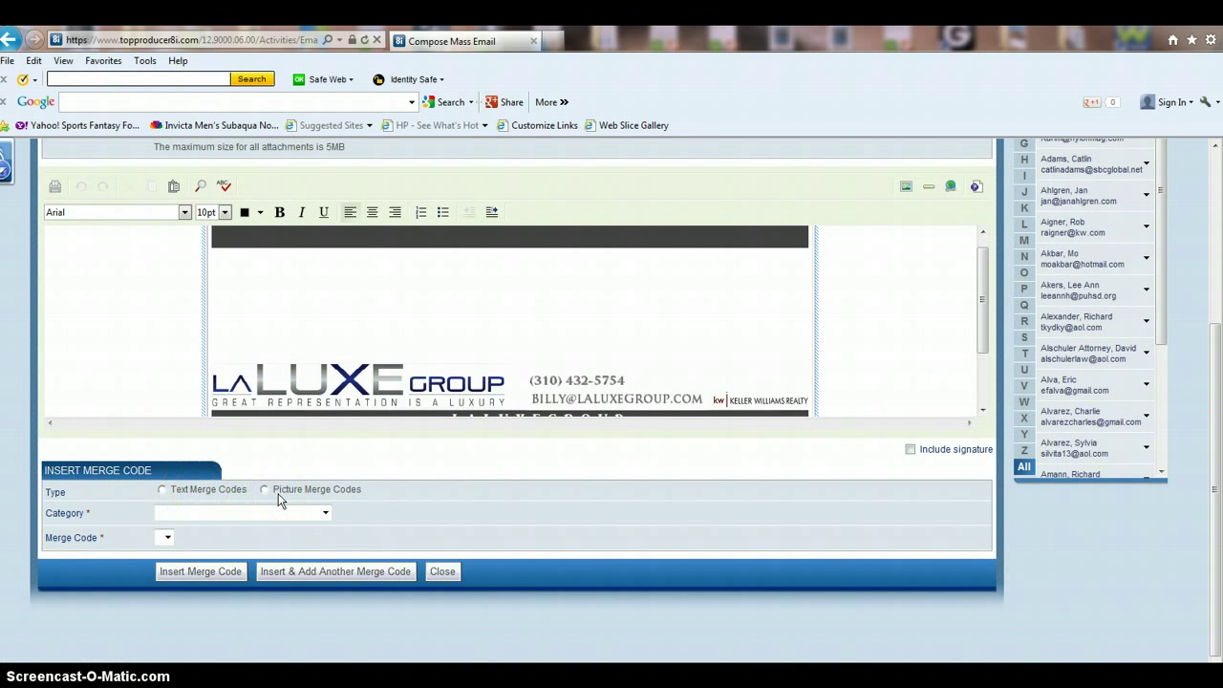
click(163, 490)
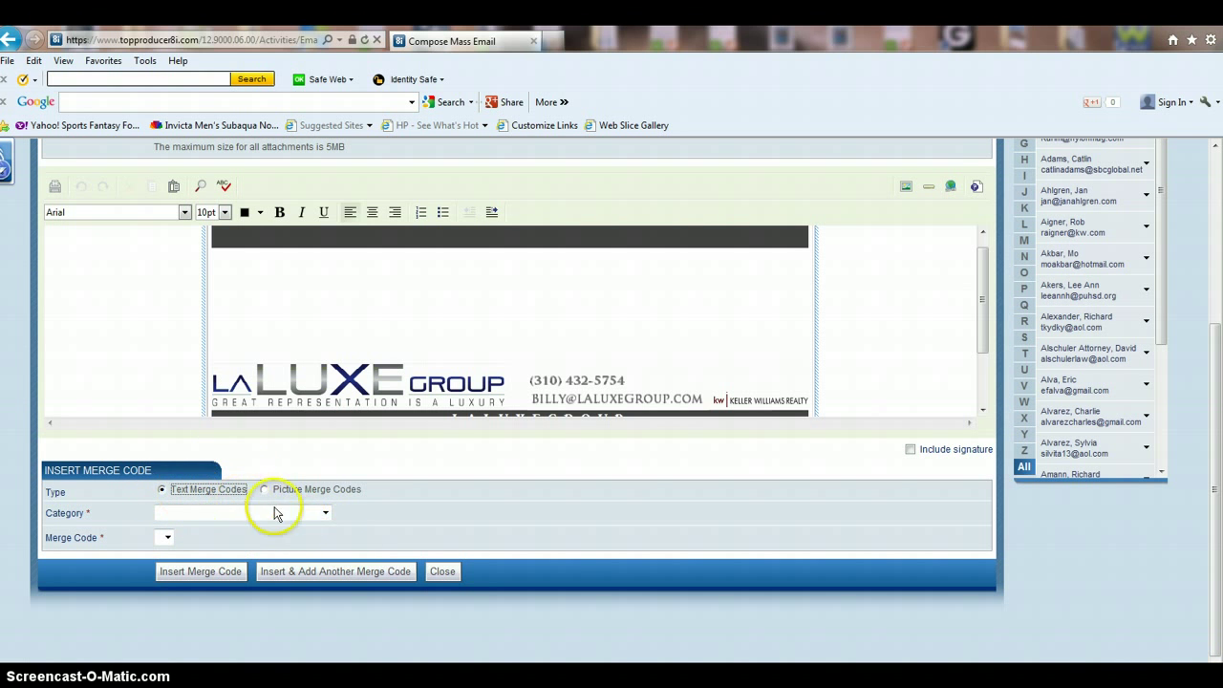
click(324, 513)
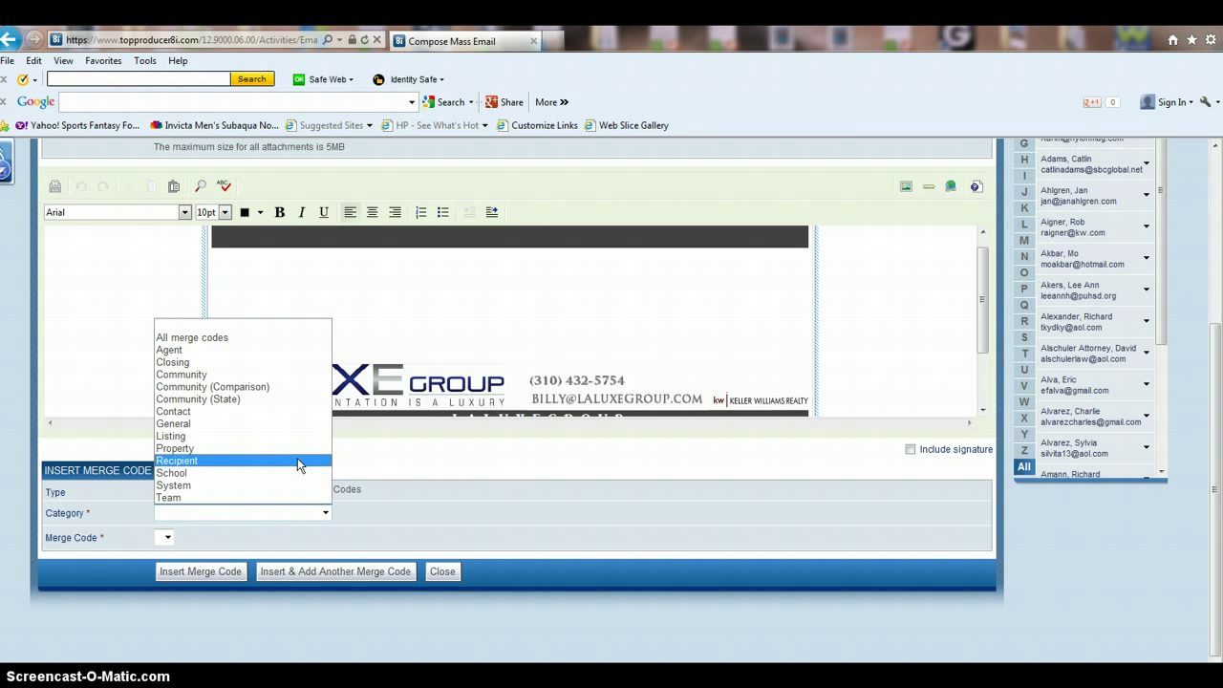
click(263, 410)
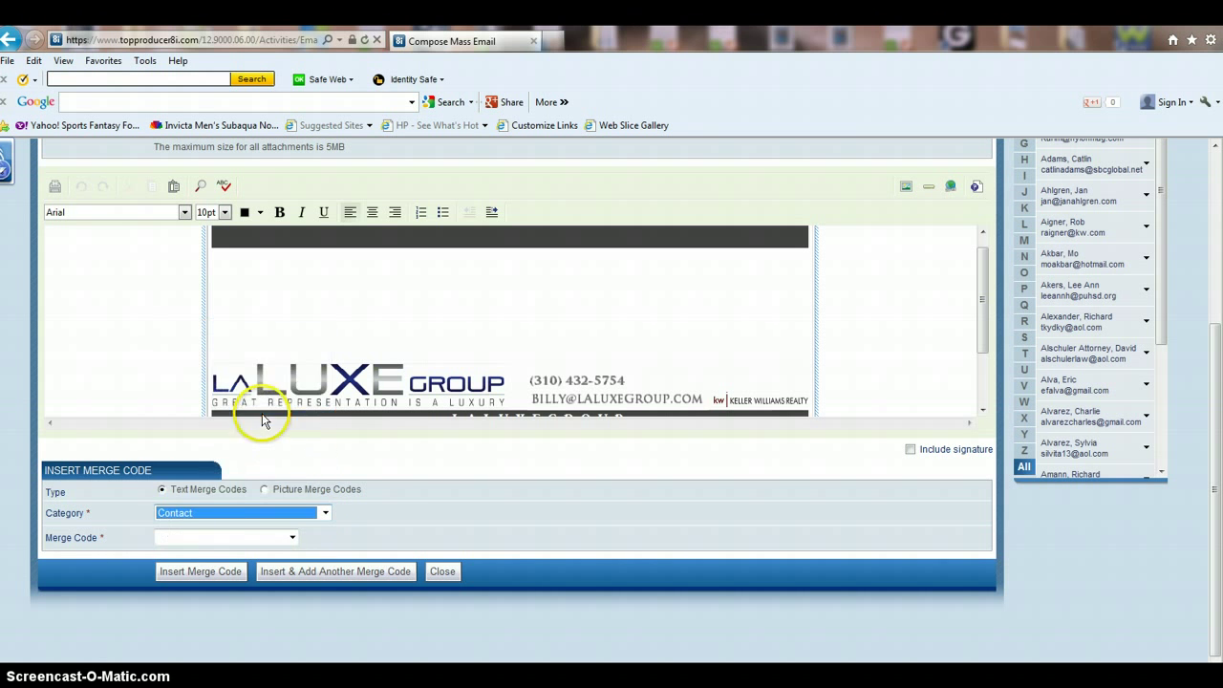
click(215, 536)
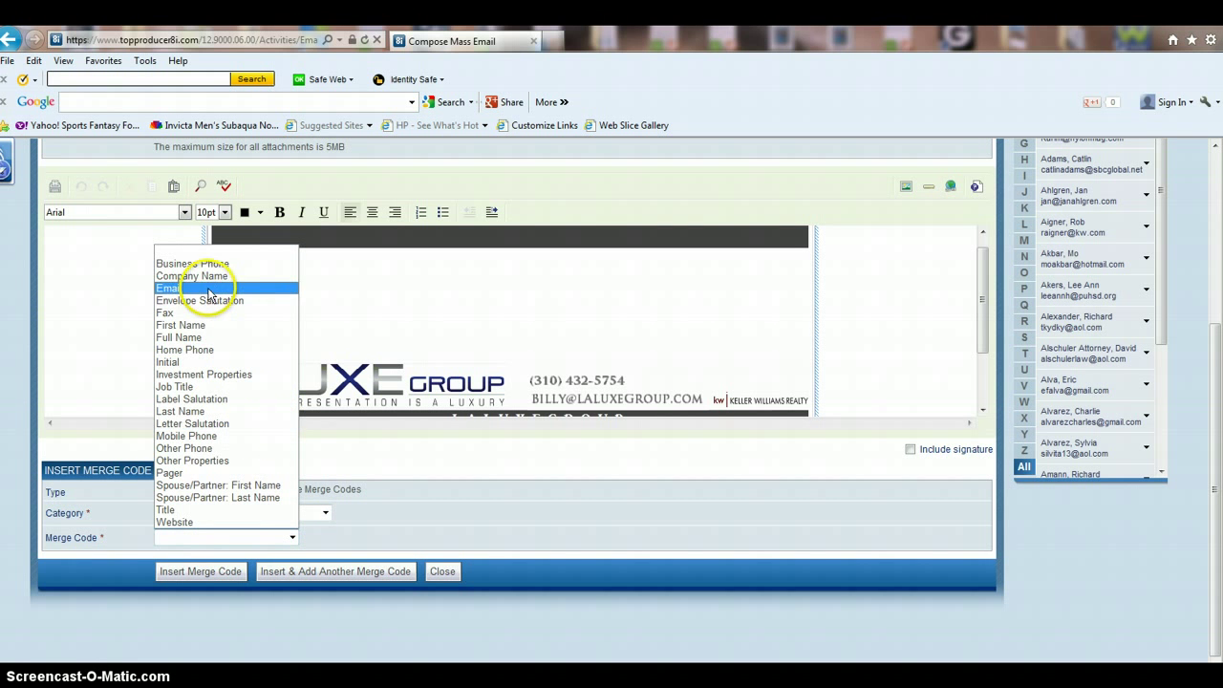
click(229, 325)
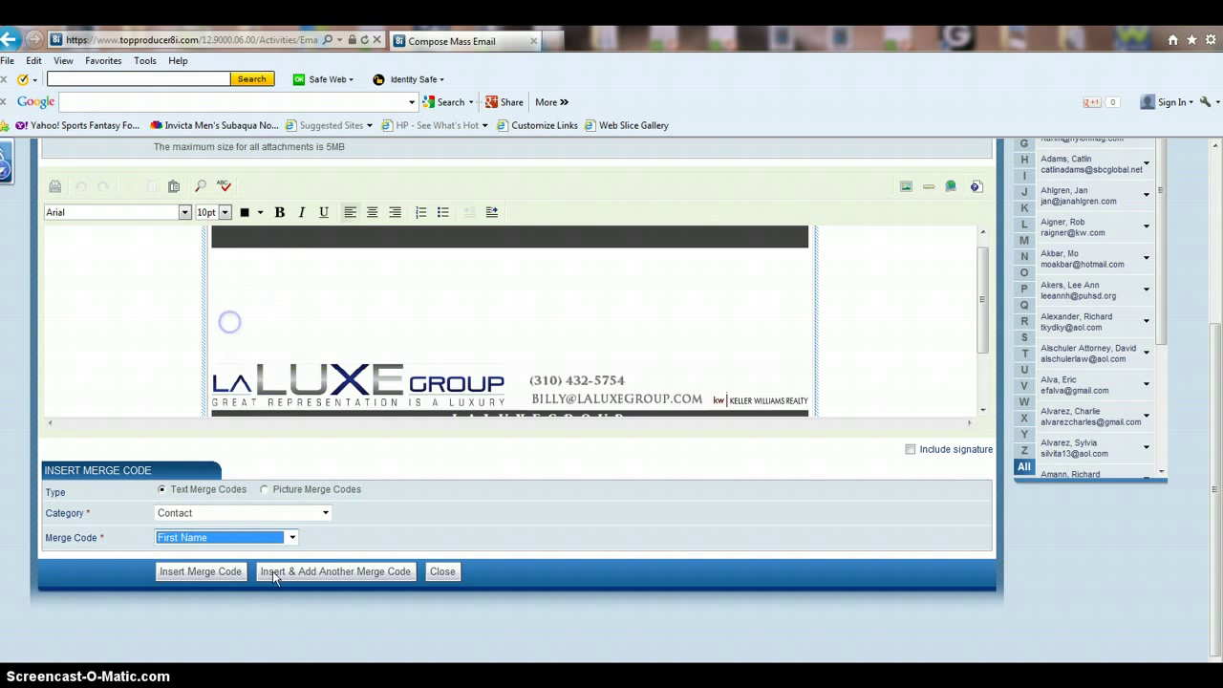
click(274, 573)
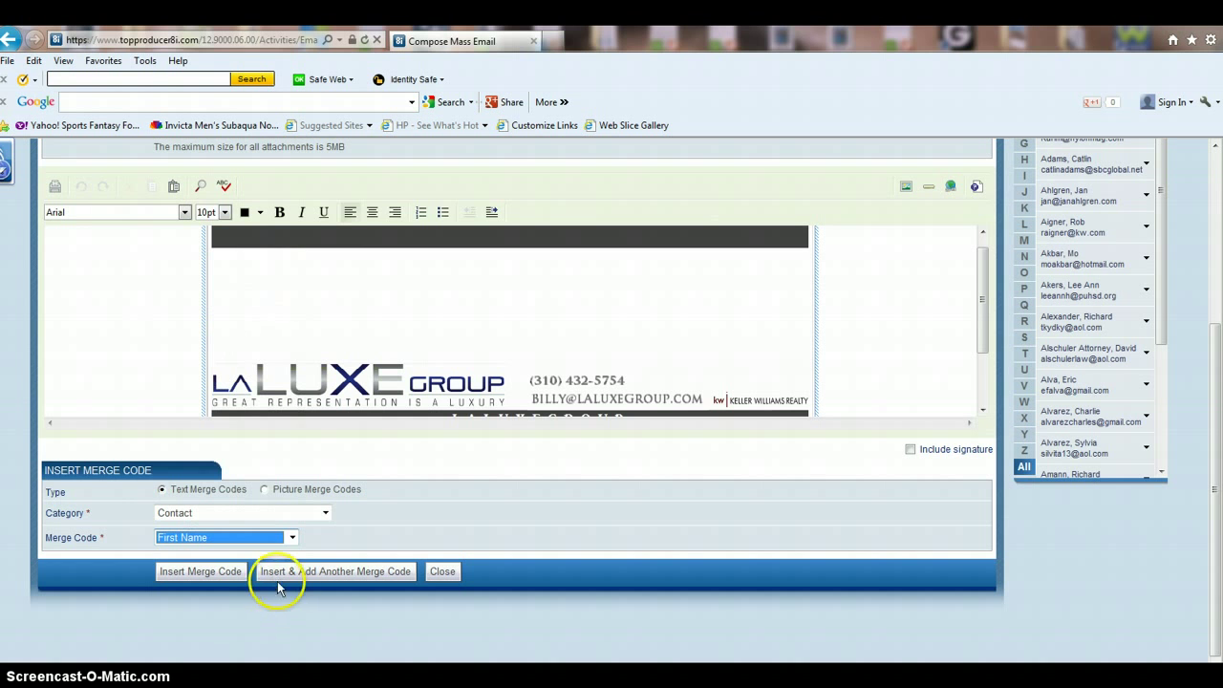
click(204, 573)
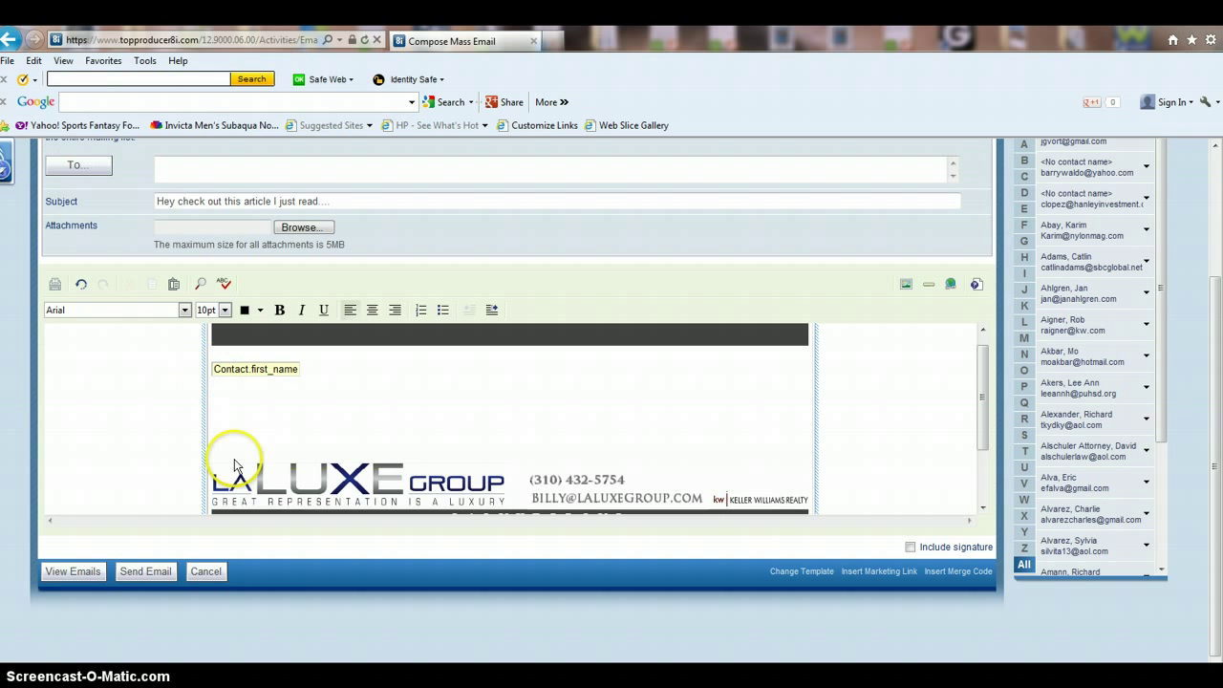
text(Dear)
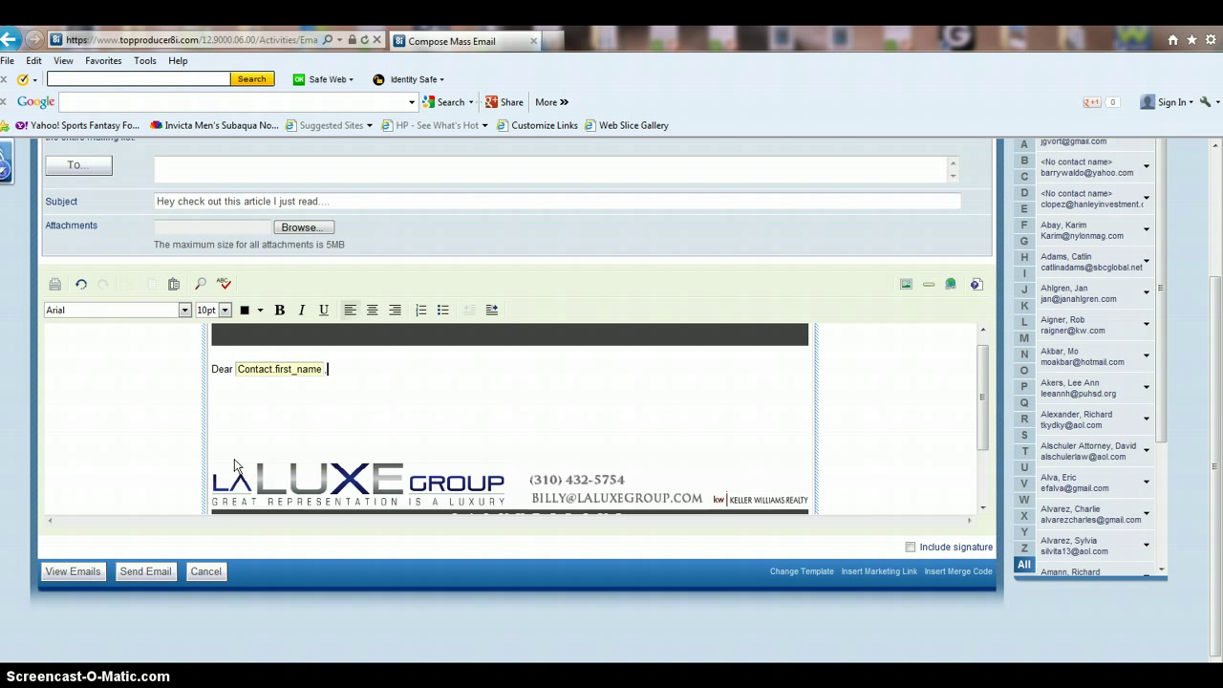
key(Return)
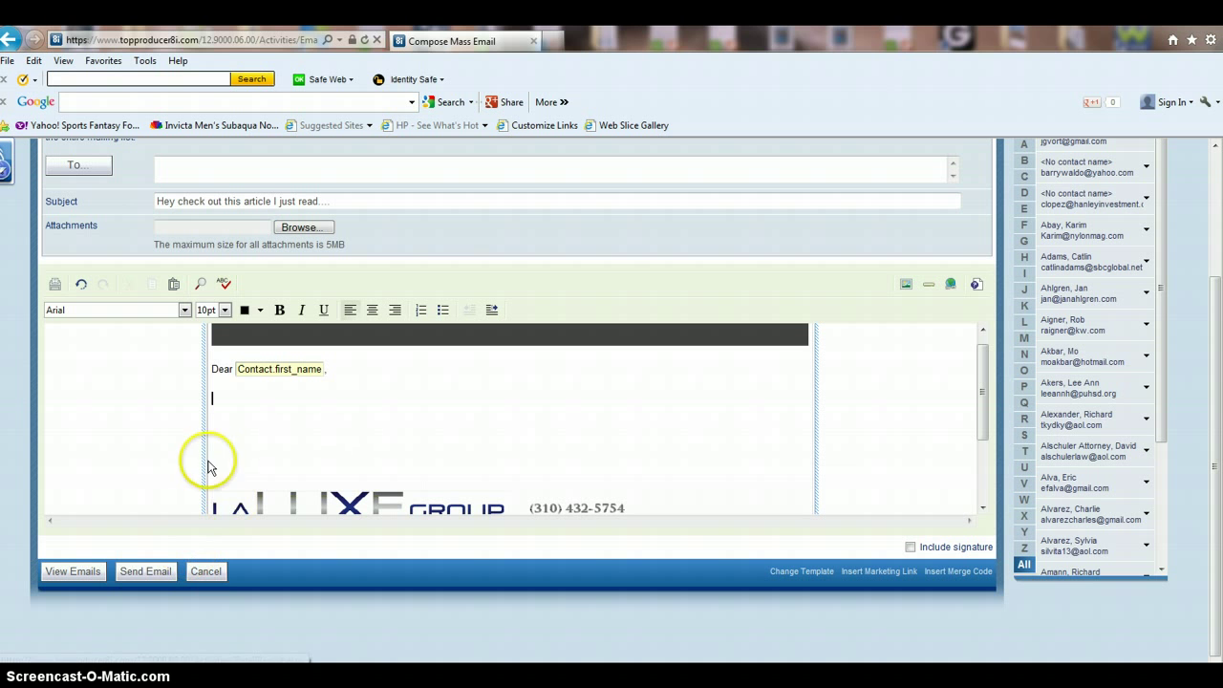
right_click(220, 392)
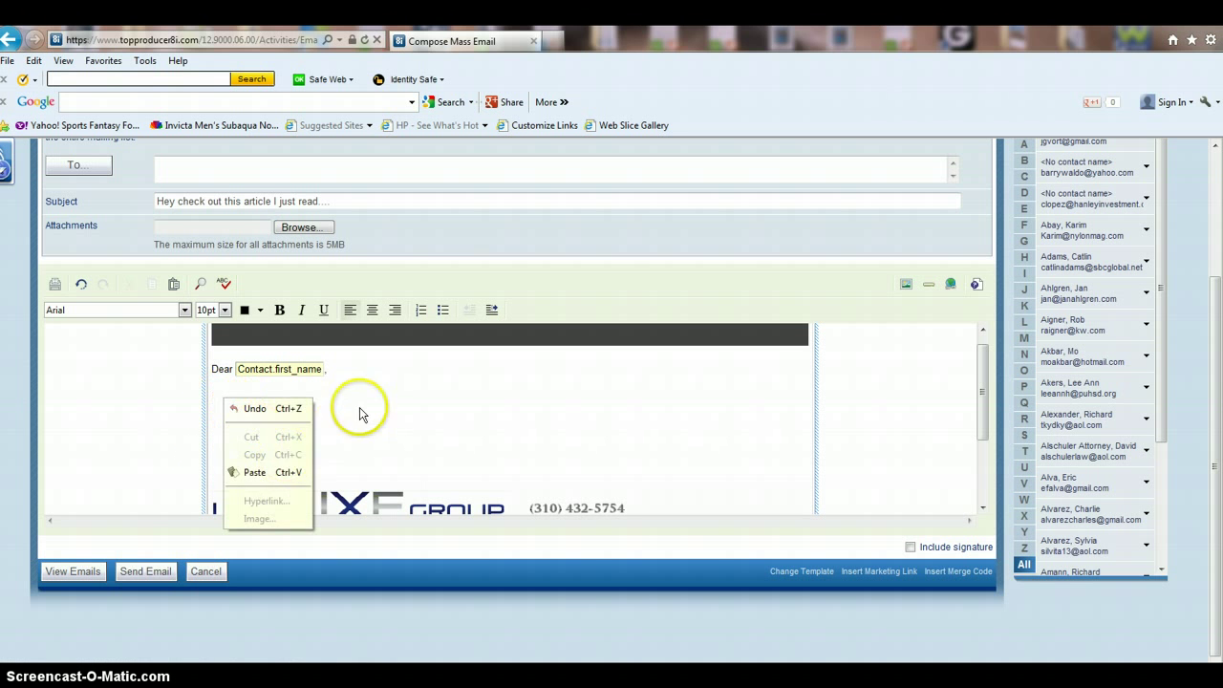
click(353, 406)
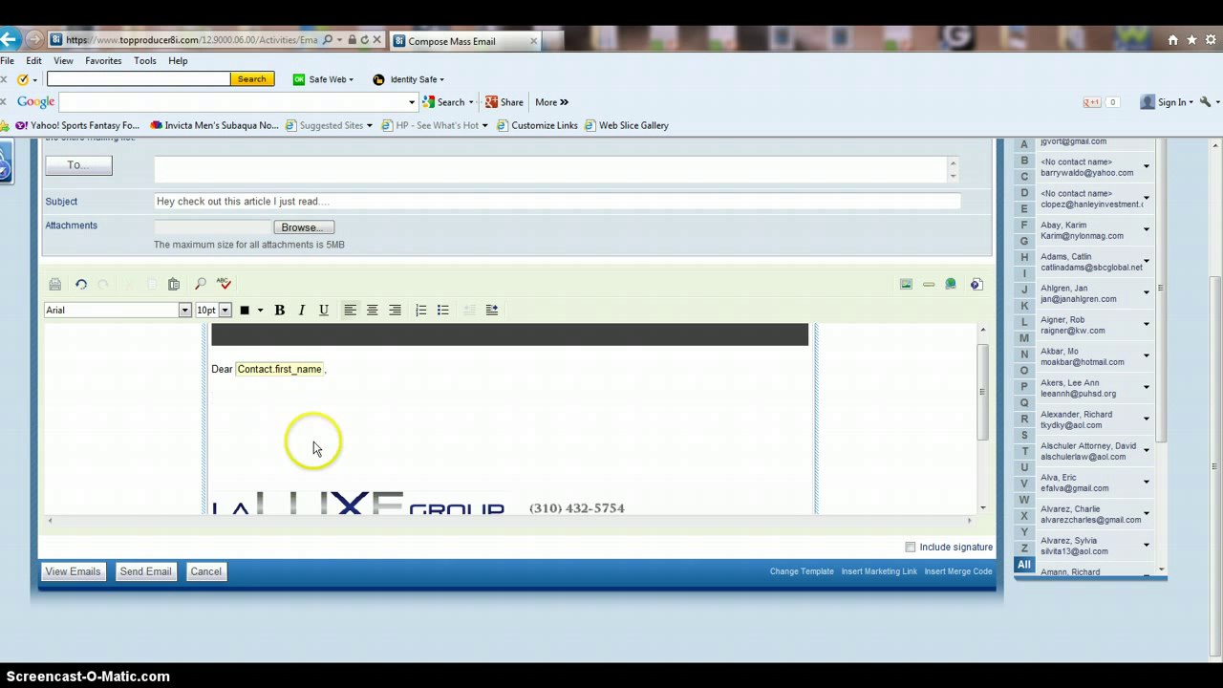
click(137, 439)
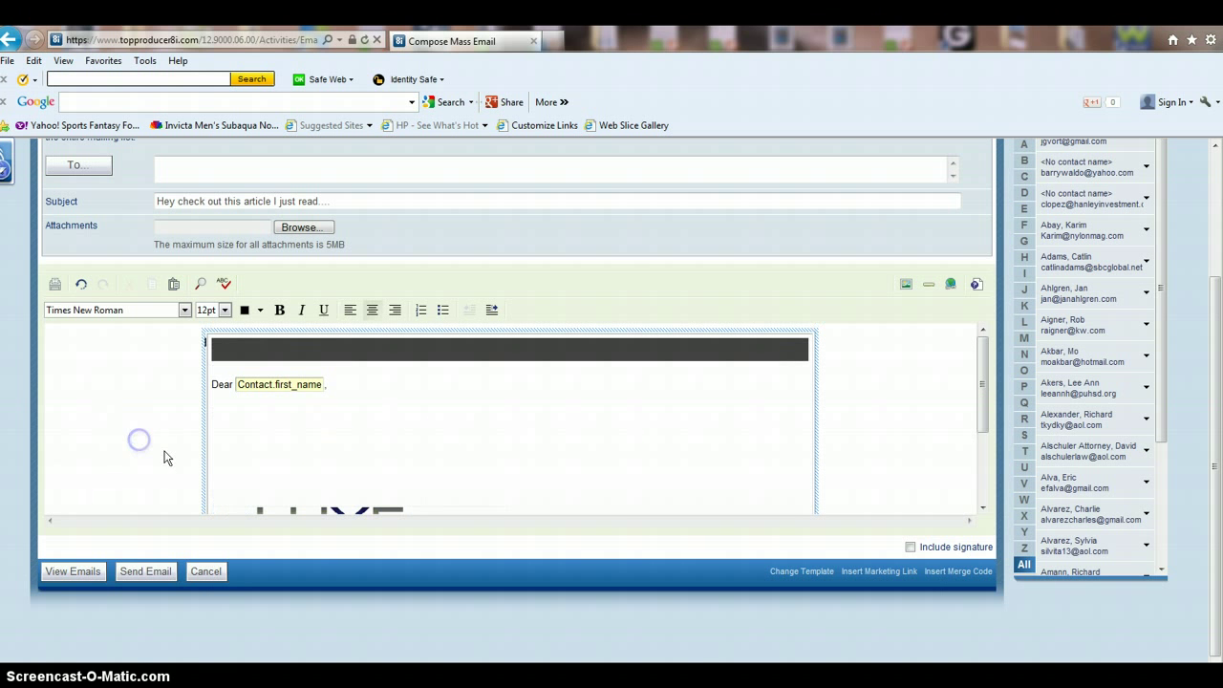
Run the recipient search for the email with no criteria to list all contacts, and look through the results.
scroll(450, 494, up, 2)
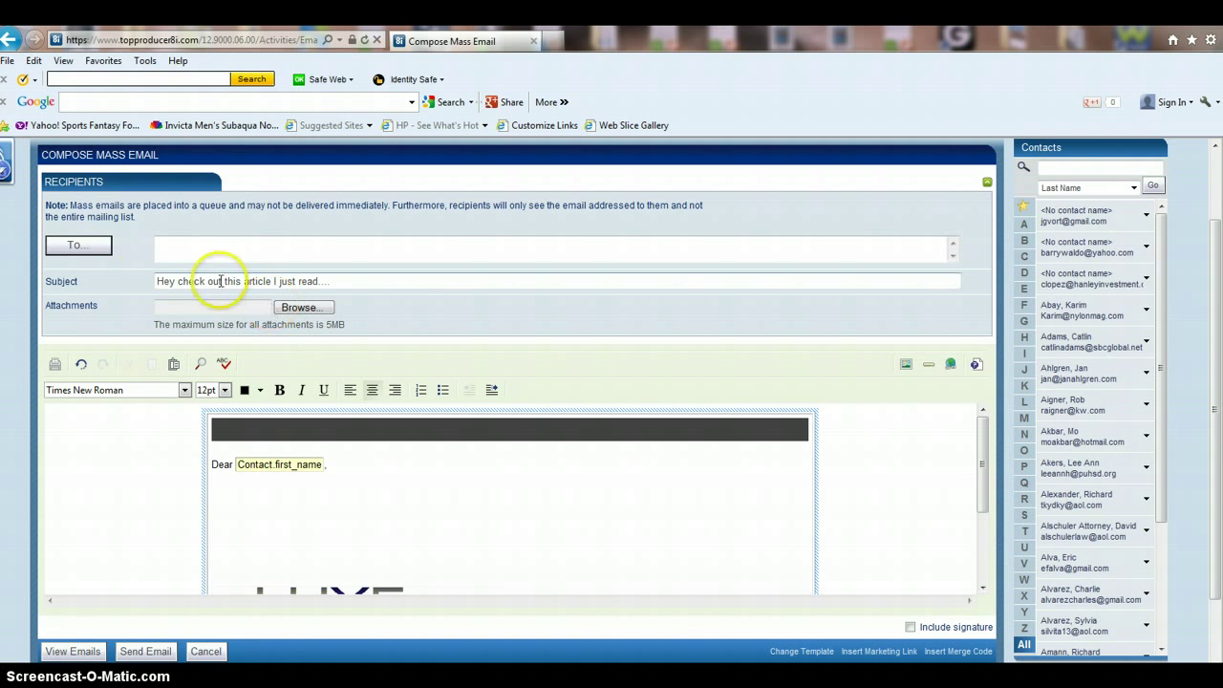
click(78, 246)
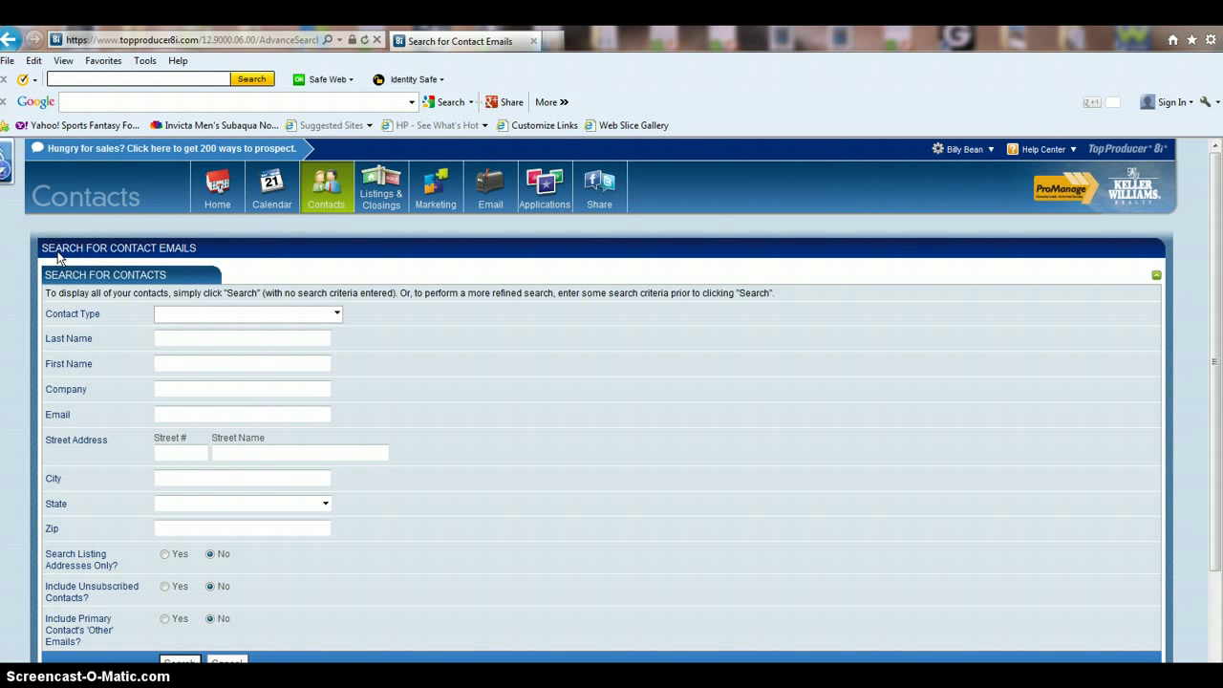
scroll(289, 318, down, 1)
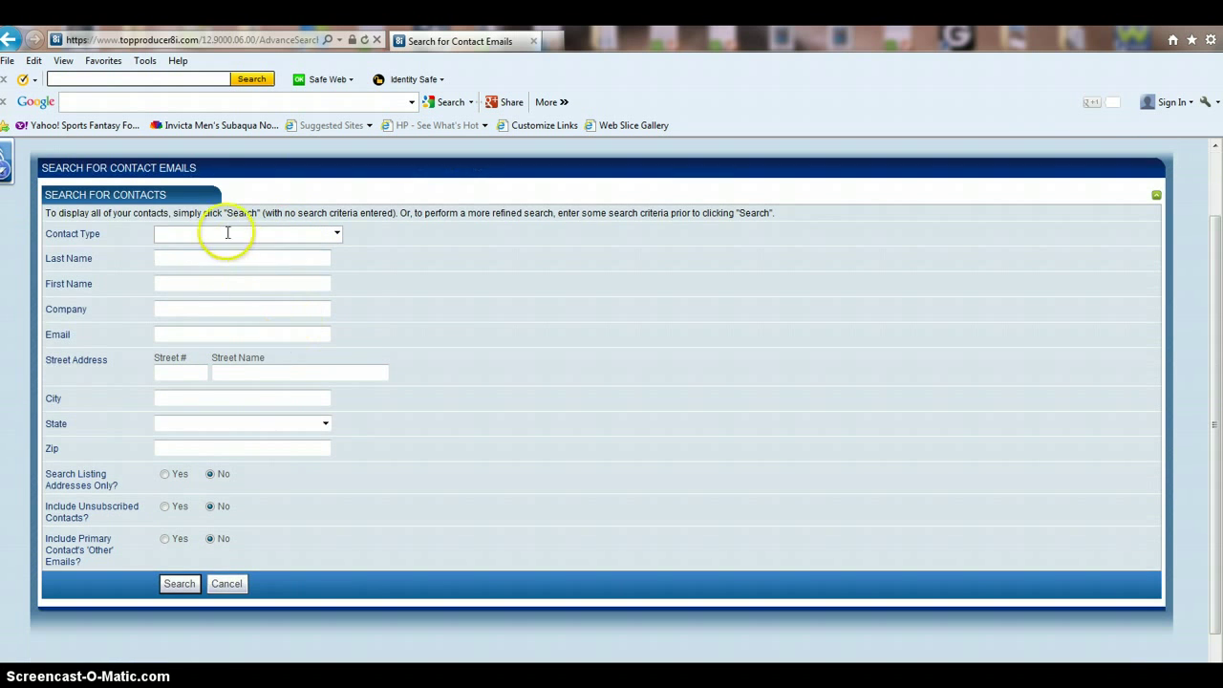
click(181, 584)
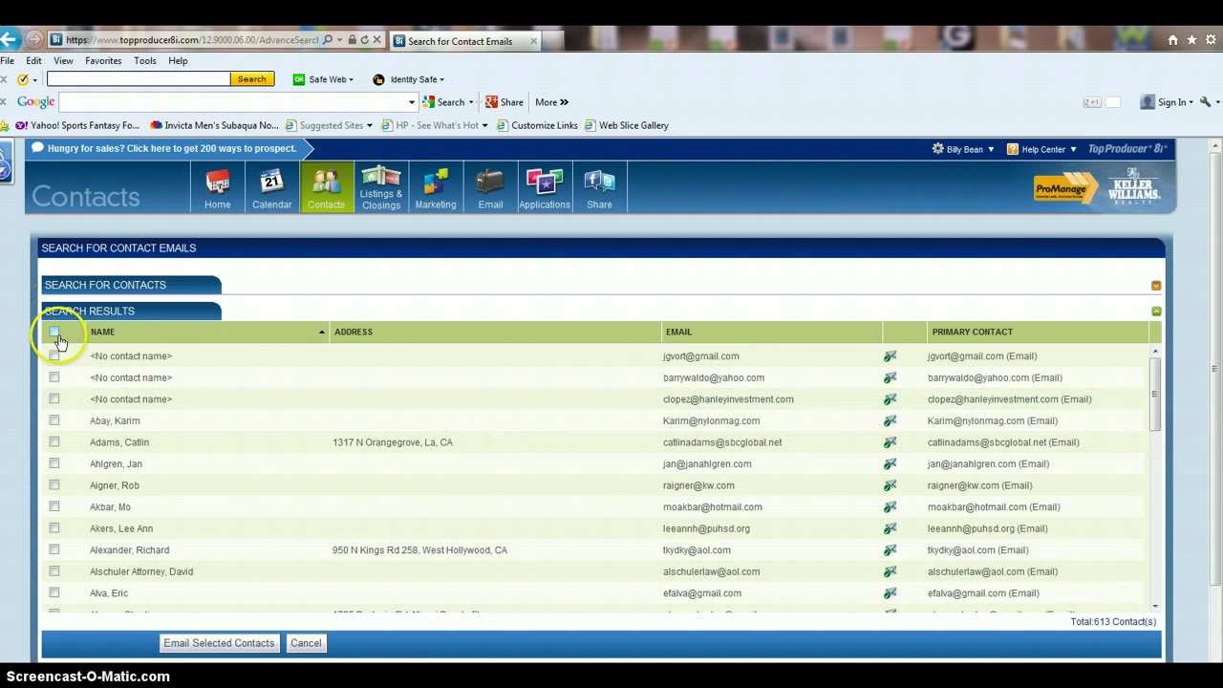
scroll(562, 506, down, 1)
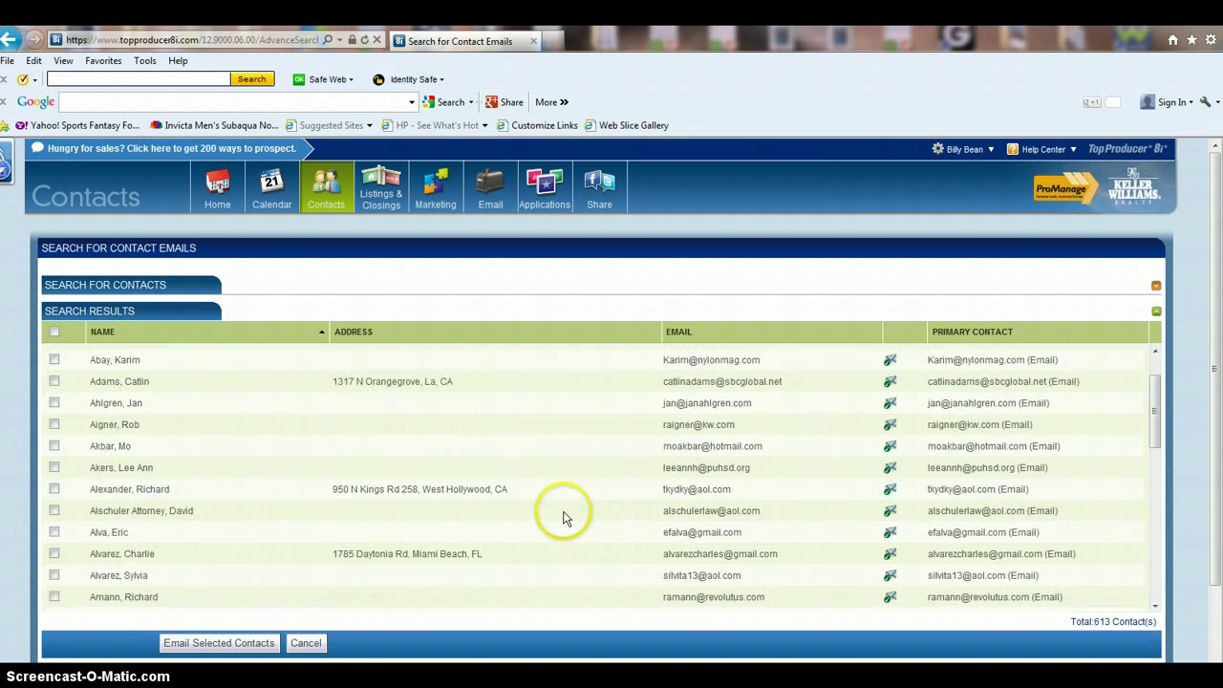
scroll(562, 516, down, 10)
scroll(407, 409, up, 5)
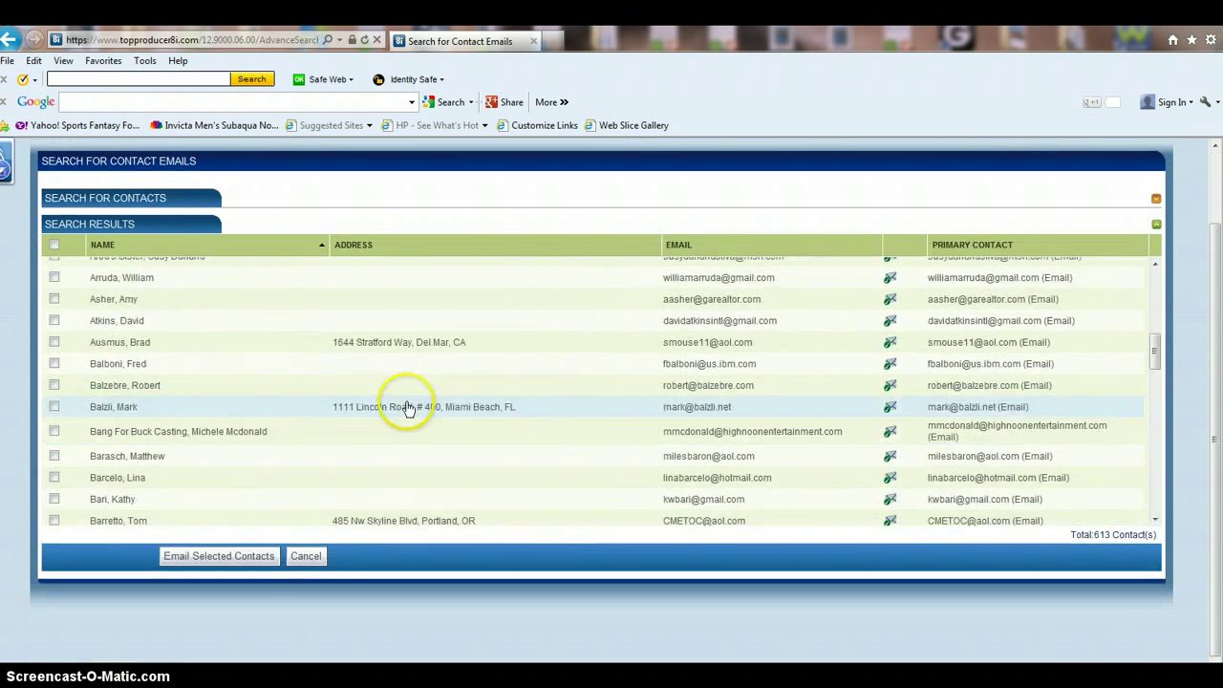
Add all contacts in the search results as recipients of the mass email and highlight the entire recipient list.
scroll(408, 408, up, 8)
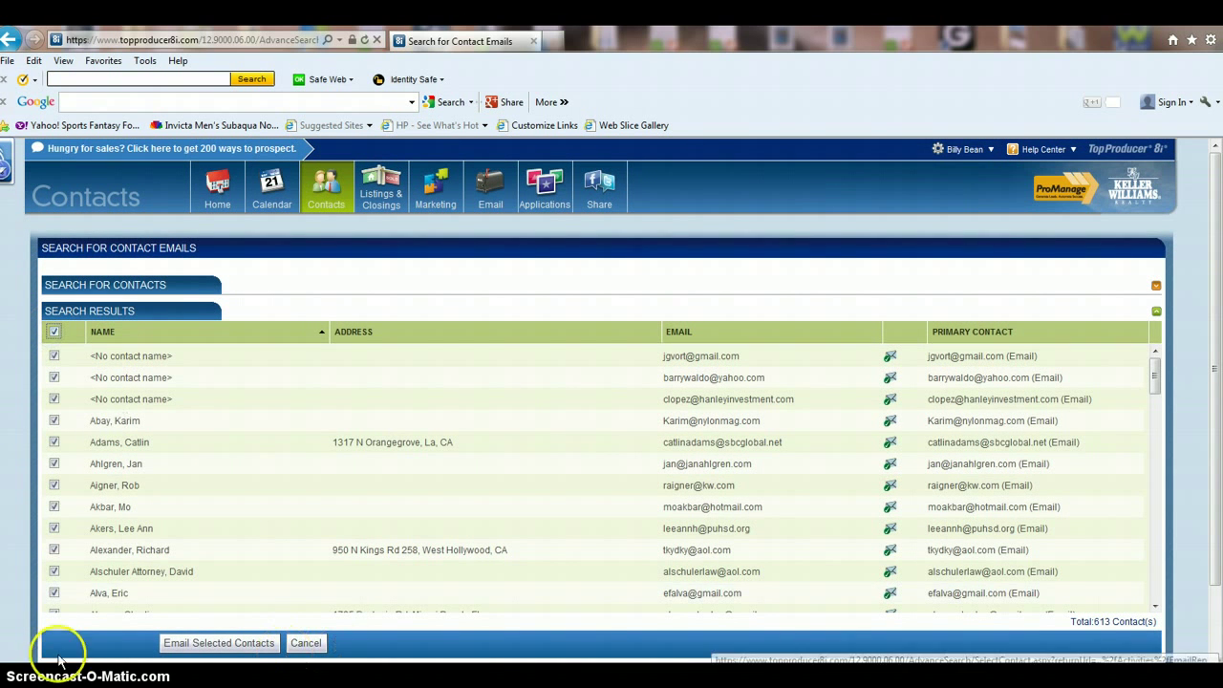
click(248, 642)
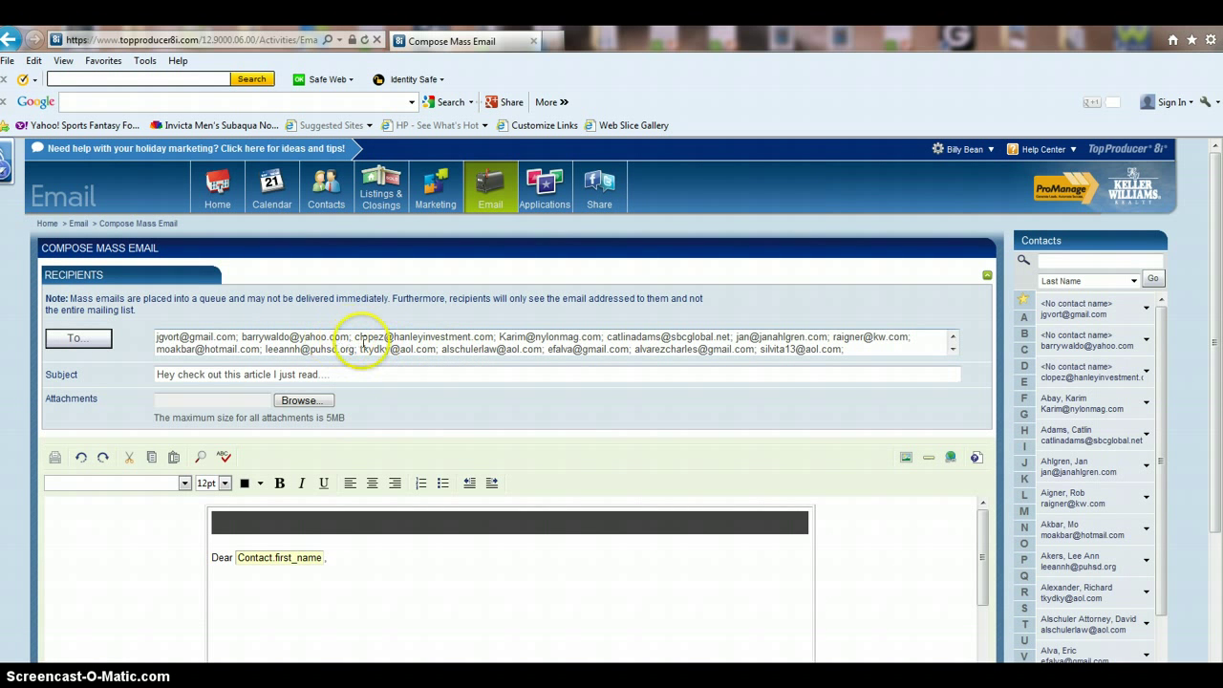
drag(334, 339, 873, 344)
click(873, 344)
click(619, 349)
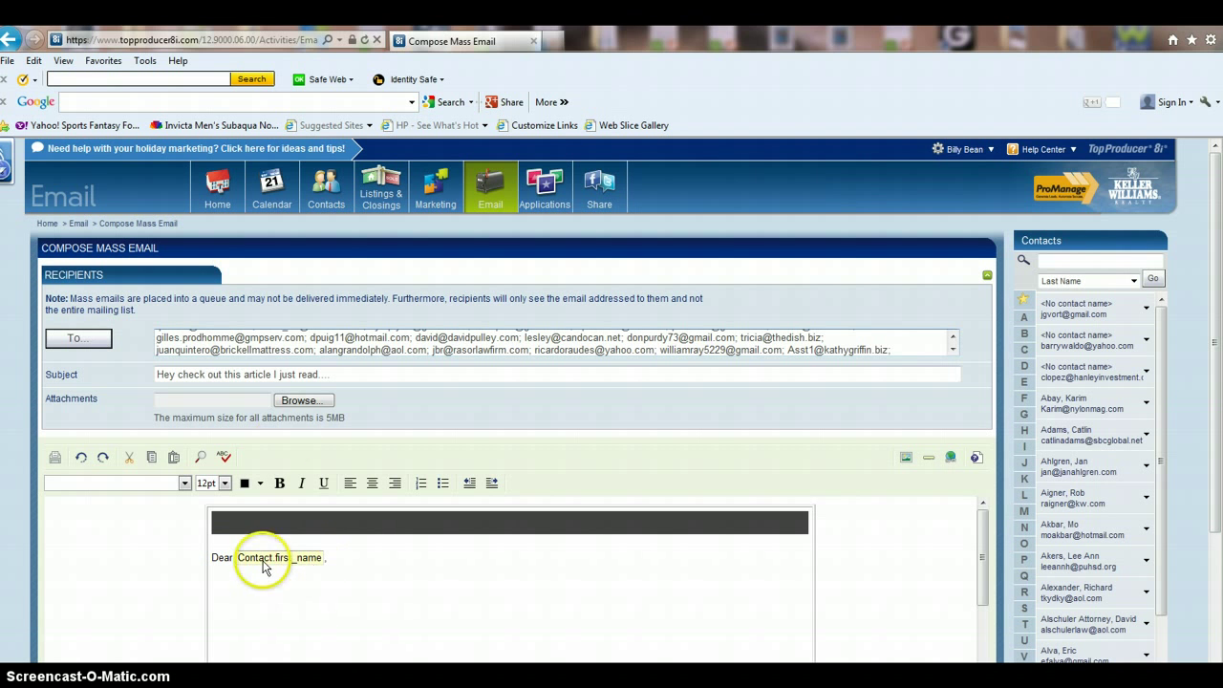
click(296, 348)
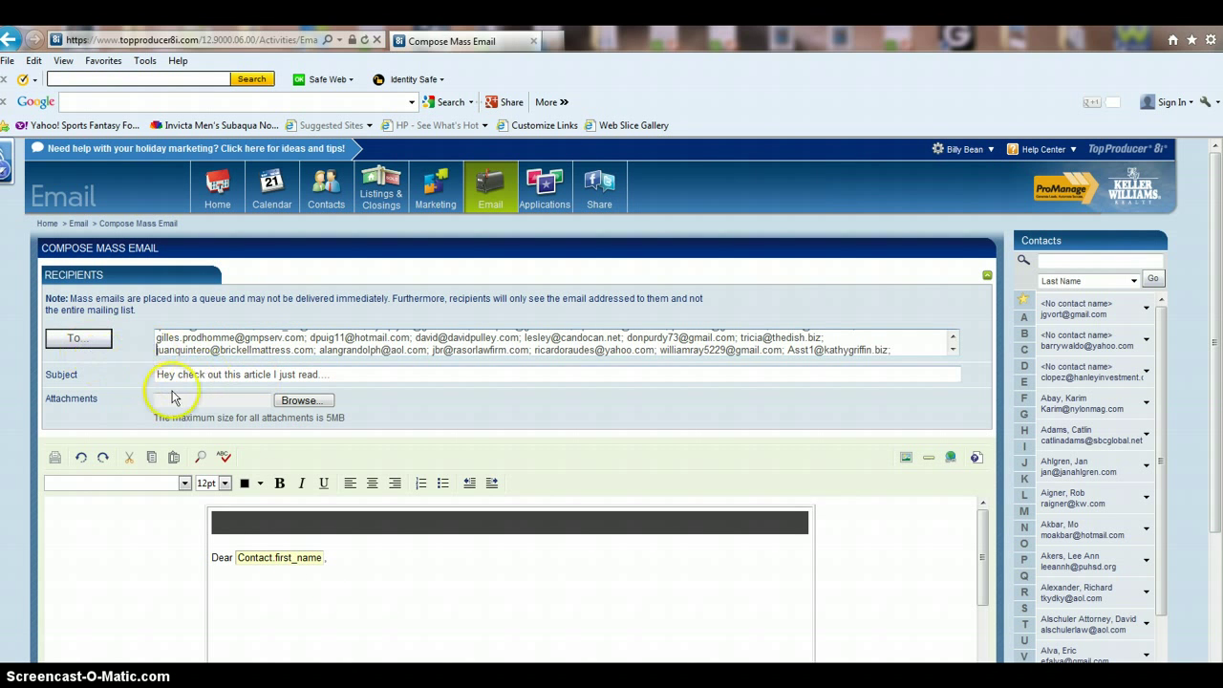
right_click(242, 350)
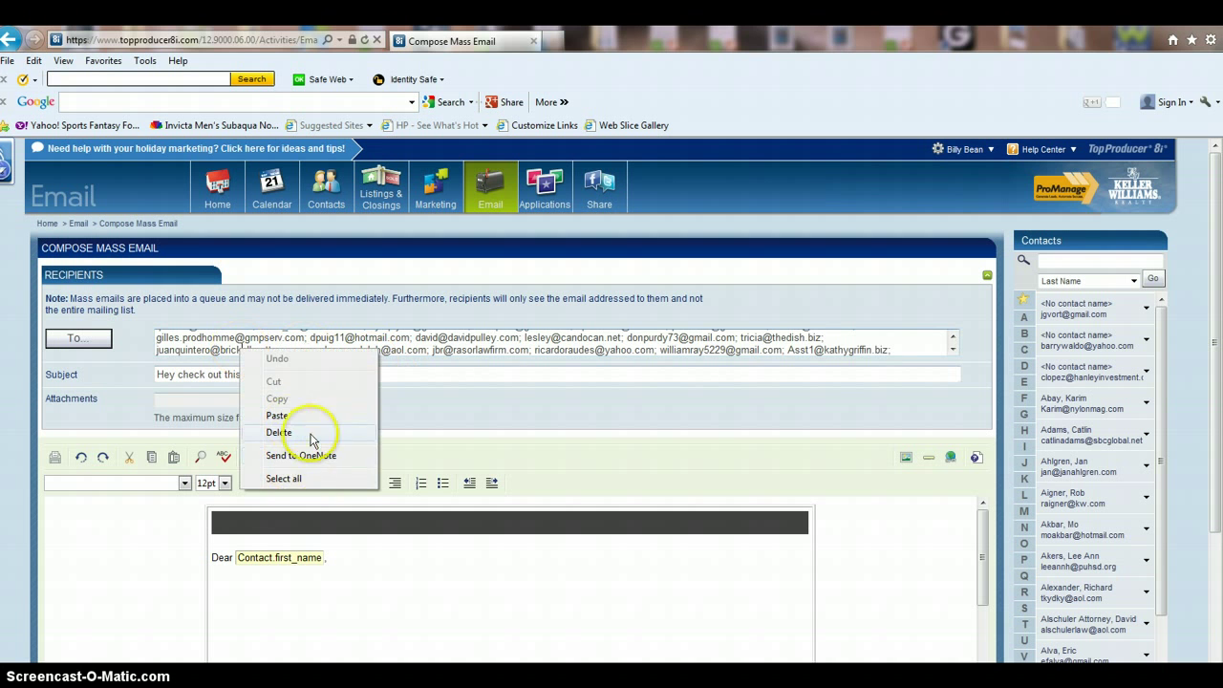
click(312, 480)
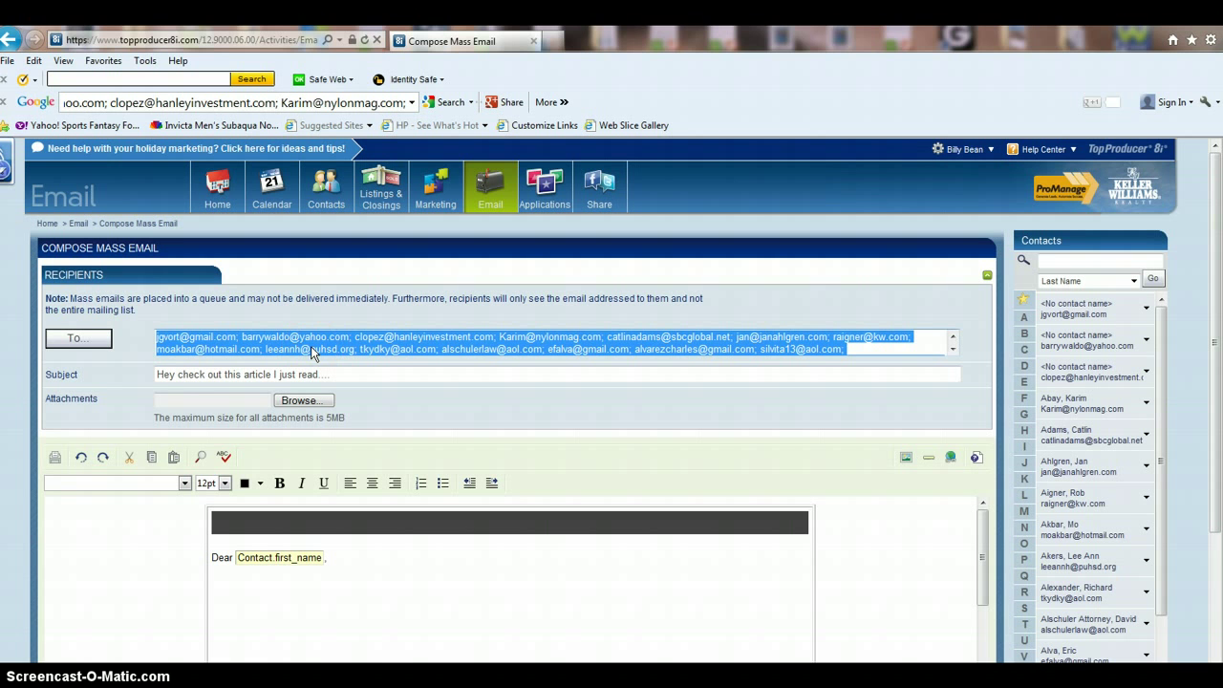
Reopen the recipient search for the email and set the Contact Type criterion to *Current Clients.
click(75, 341)
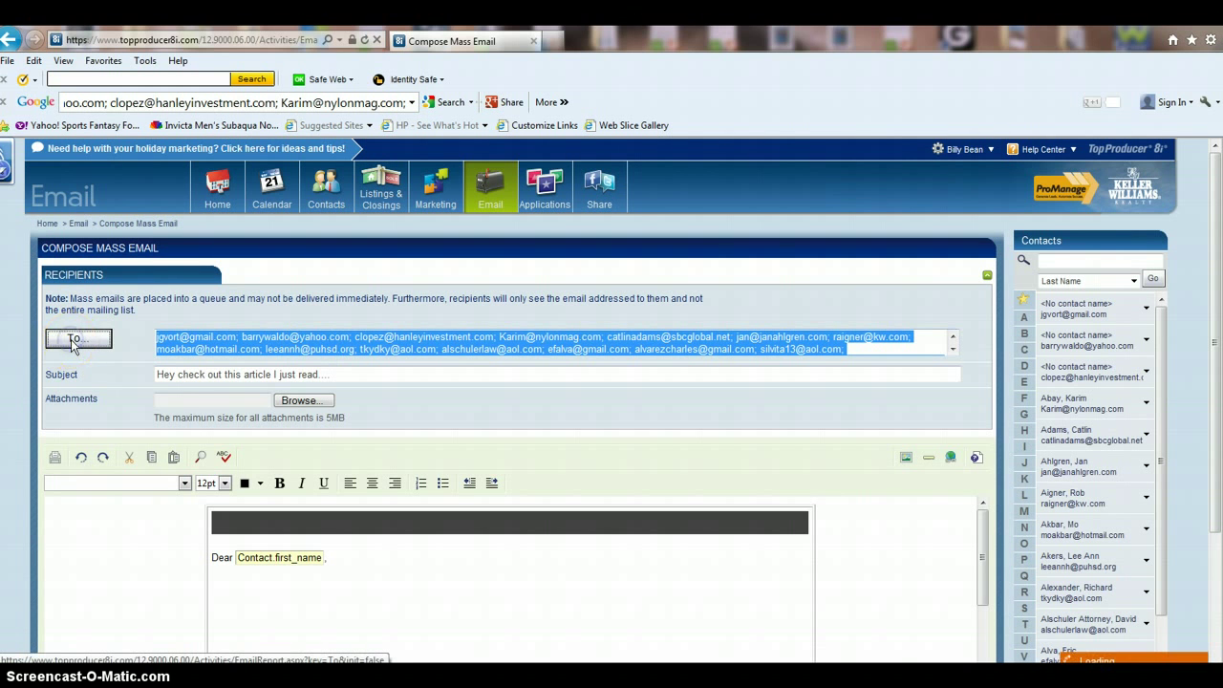
click(107, 385)
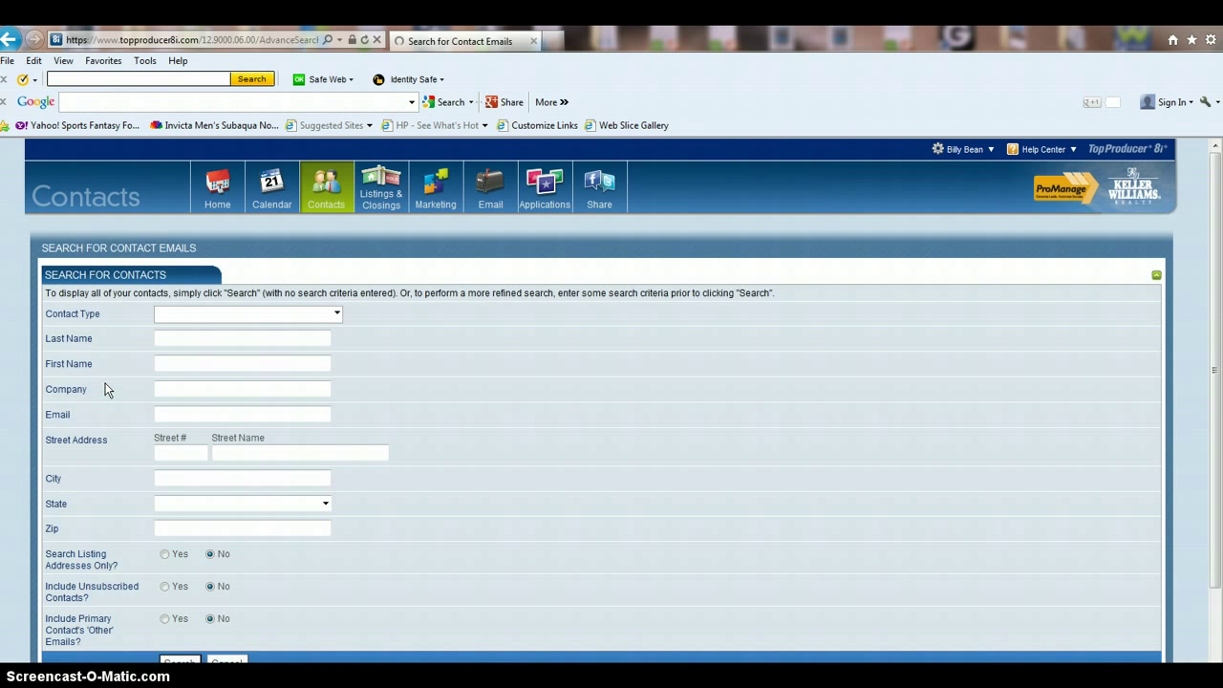
click(434, 358)
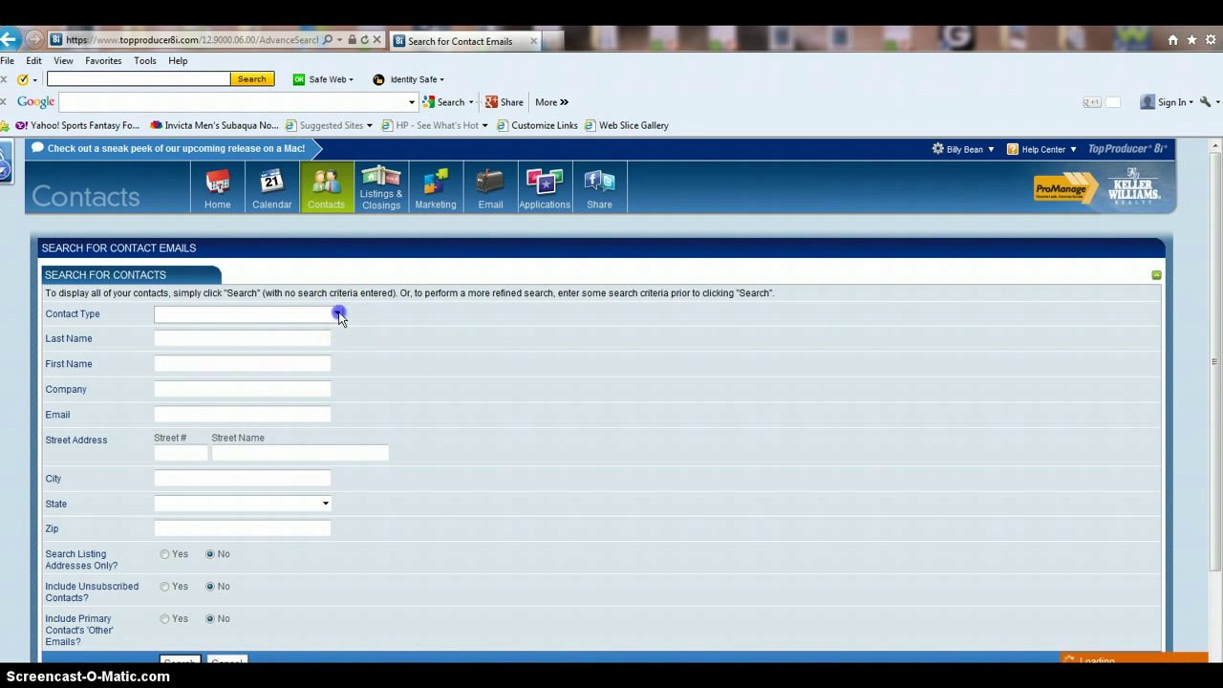
click(337, 315)
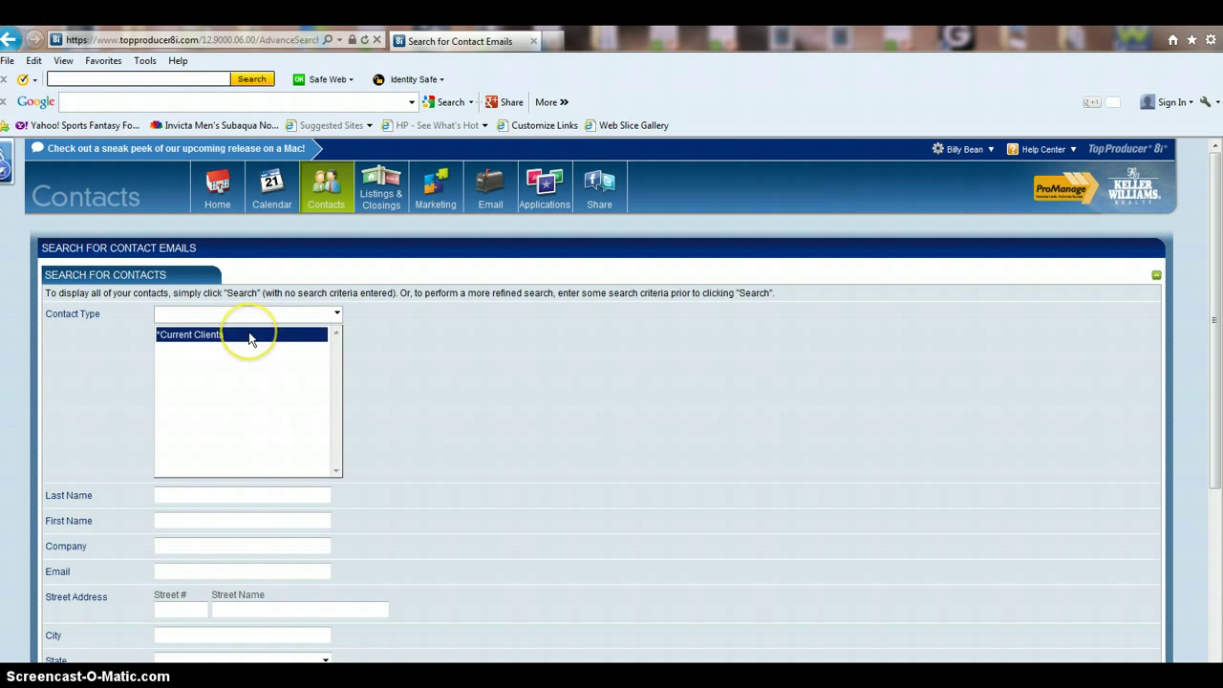
click(248, 340)
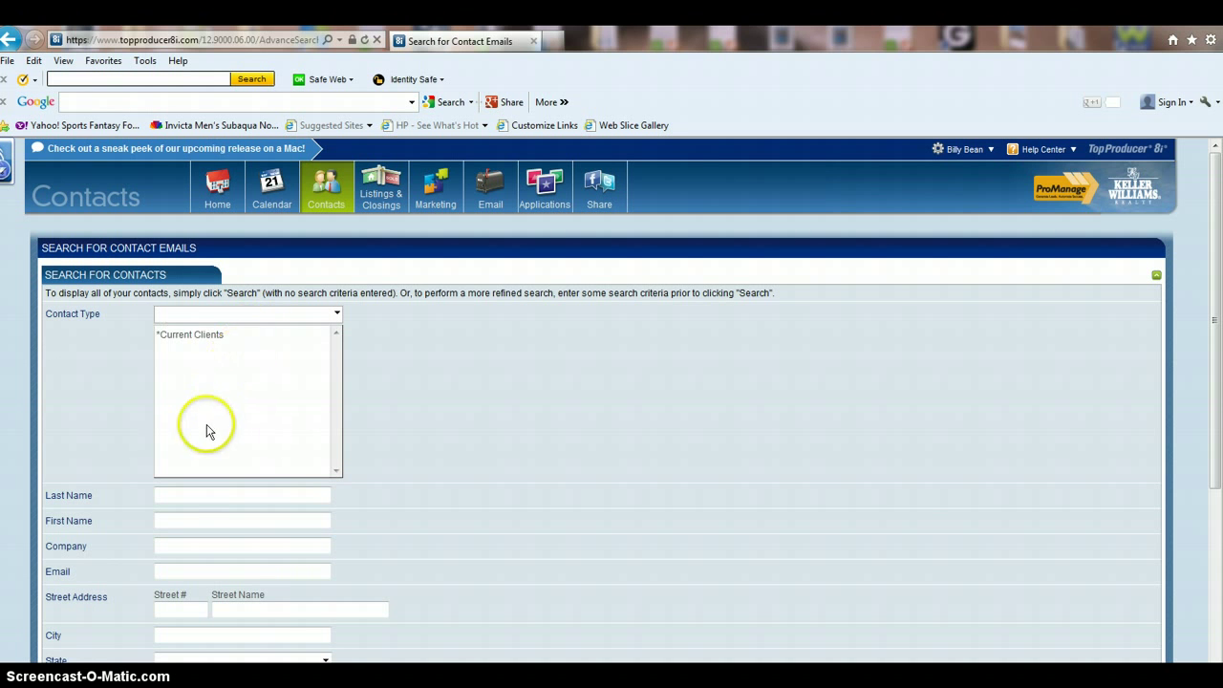
click(175, 339)
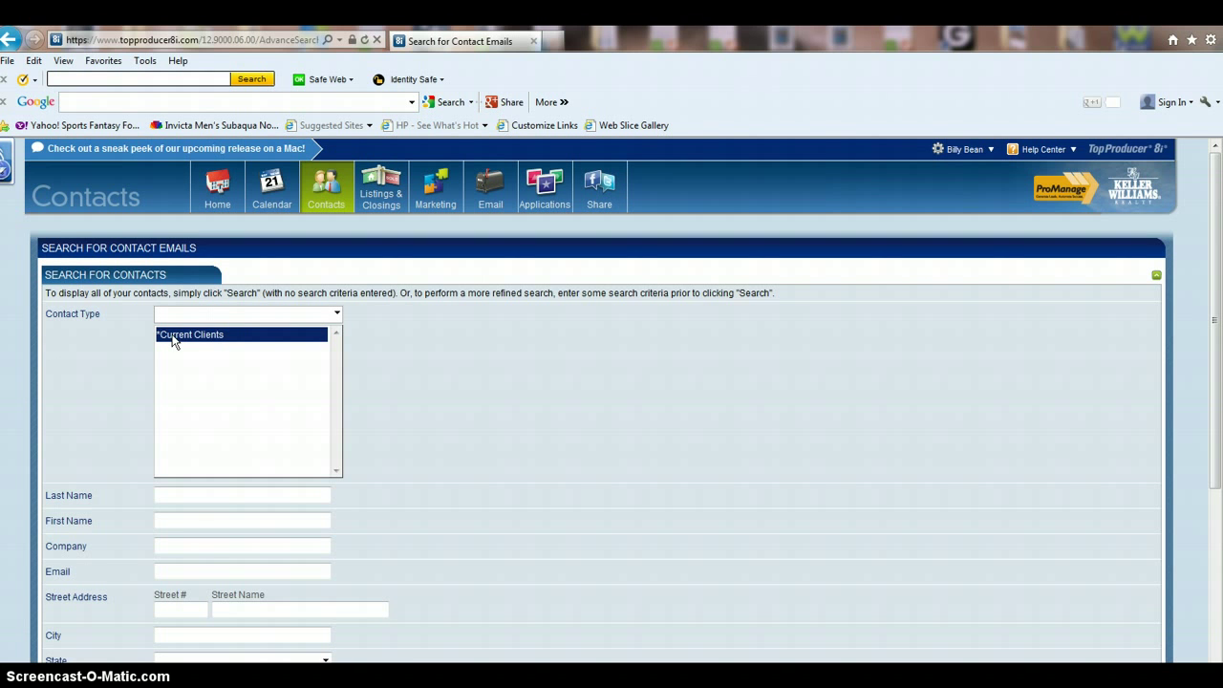
ctrl+click(178, 335)
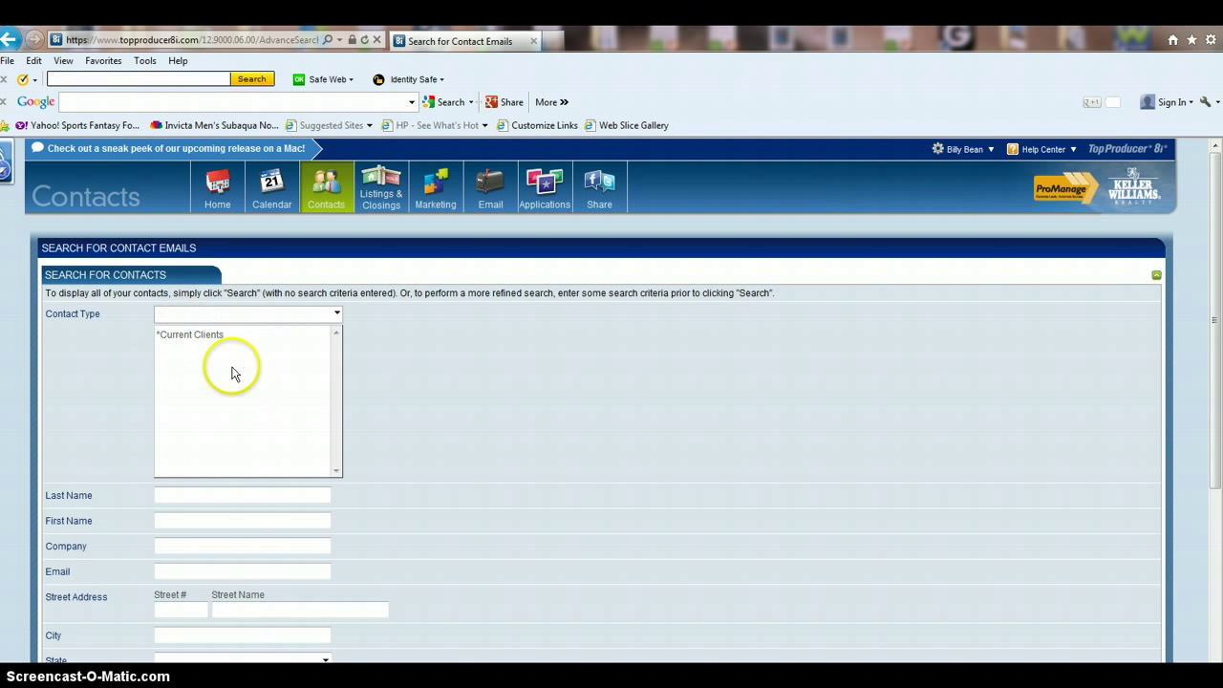
click(210, 334)
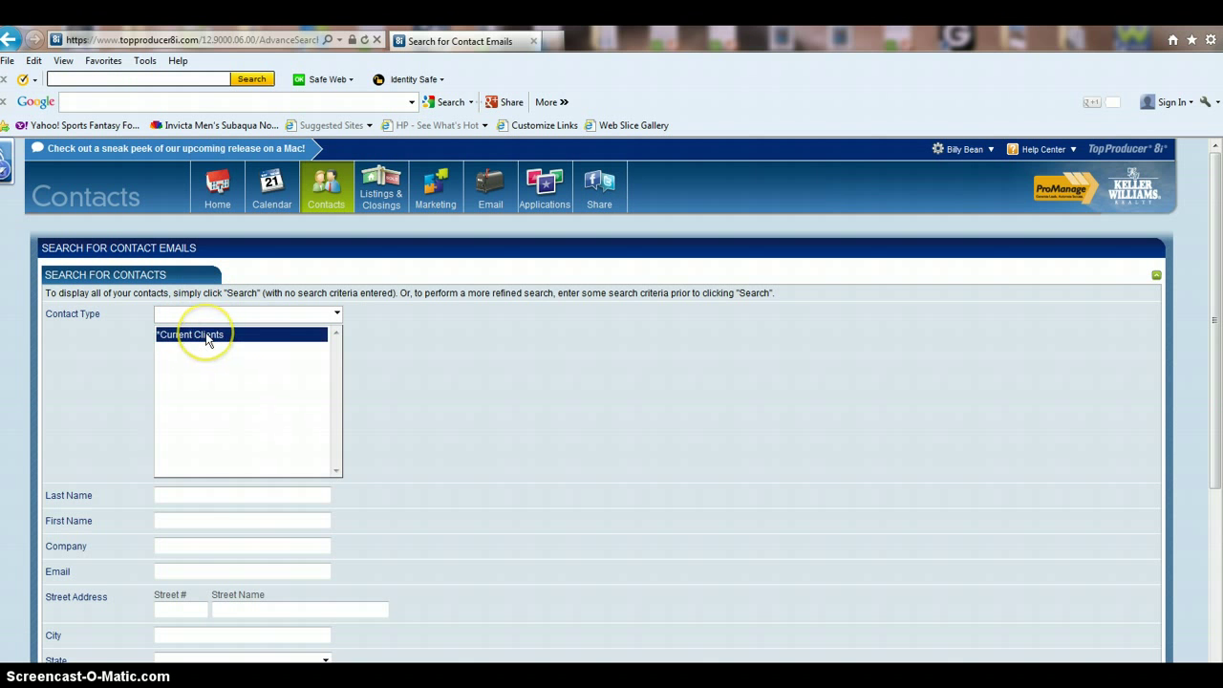
click(208, 337)
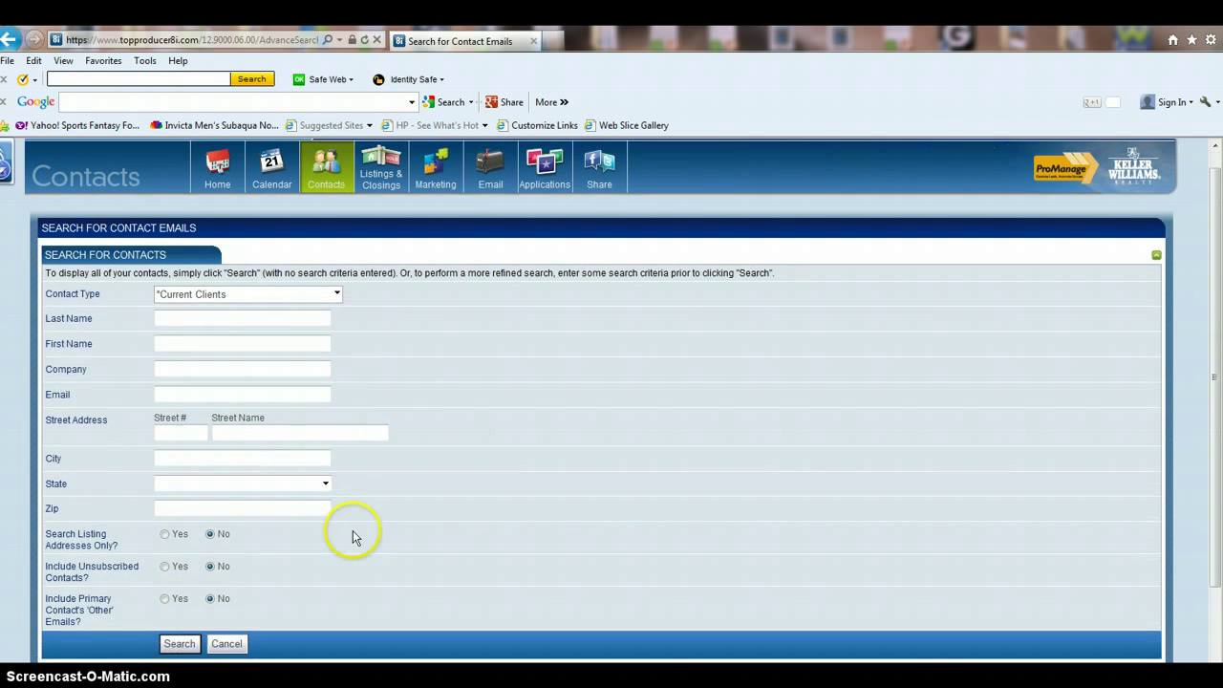
Run the contact search and add all of the resulting contacts to the email as recipients.
scroll(353, 535, down, 2)
click(179, 556)
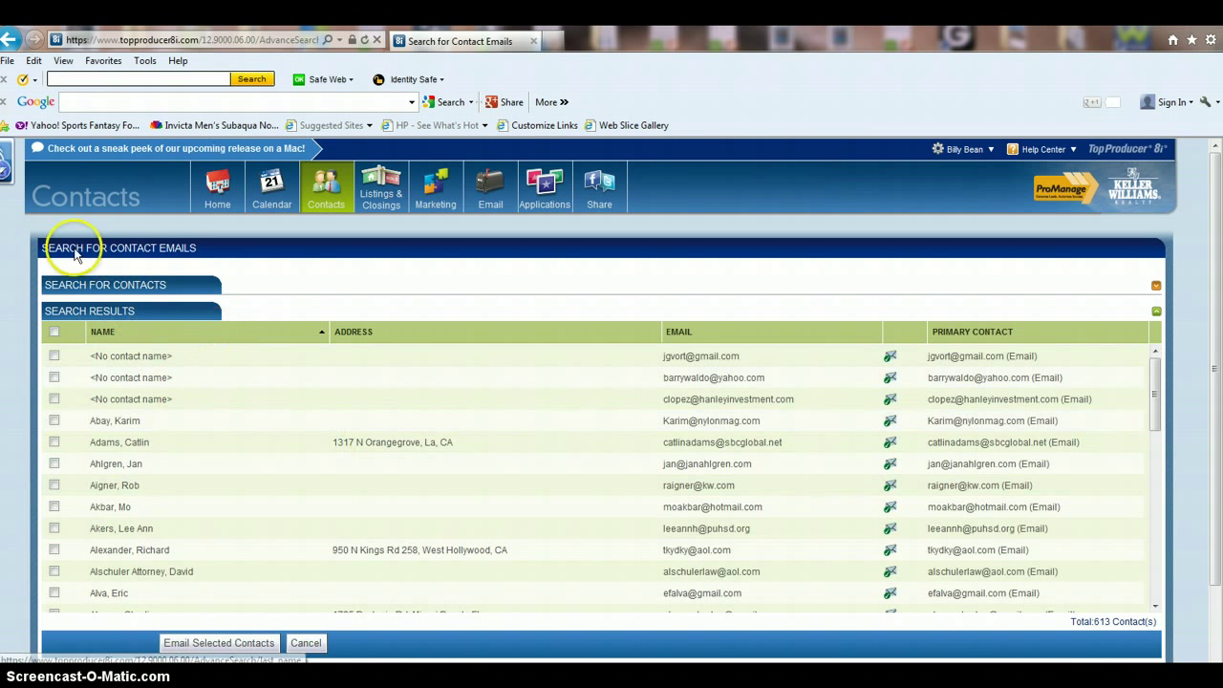
click(54, 331)
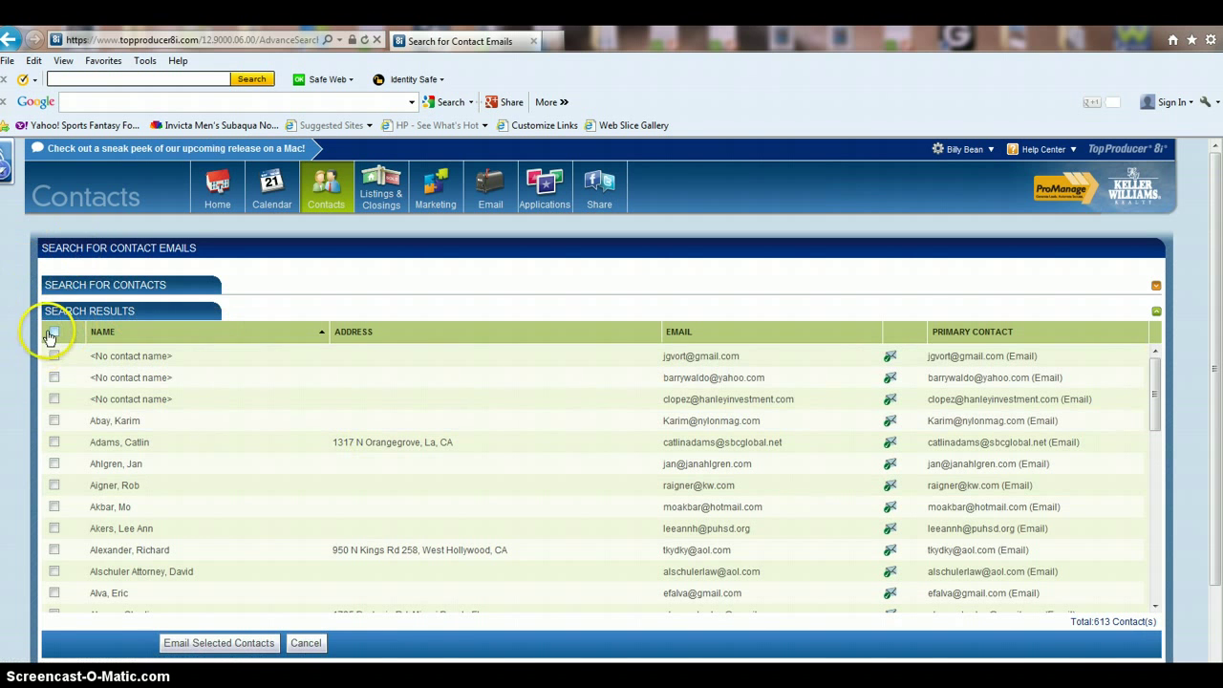
click(199, 646)
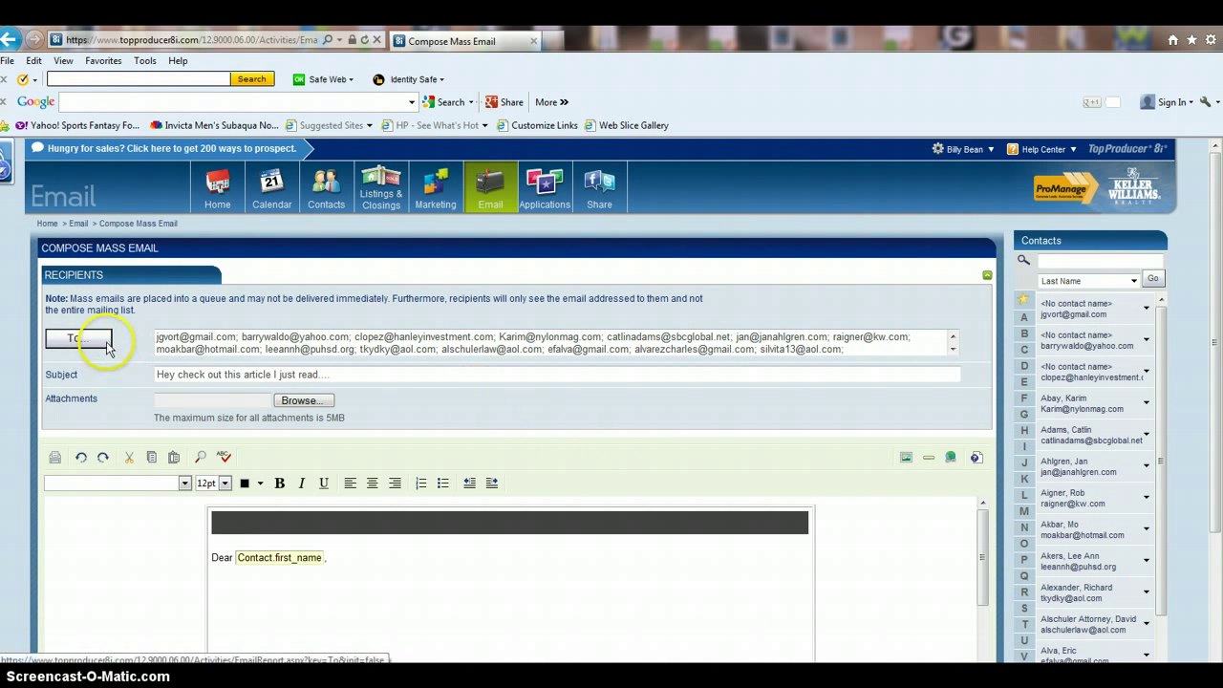
Highlight the recipient list through to its end and review the composed mass email.
click(196, 373)
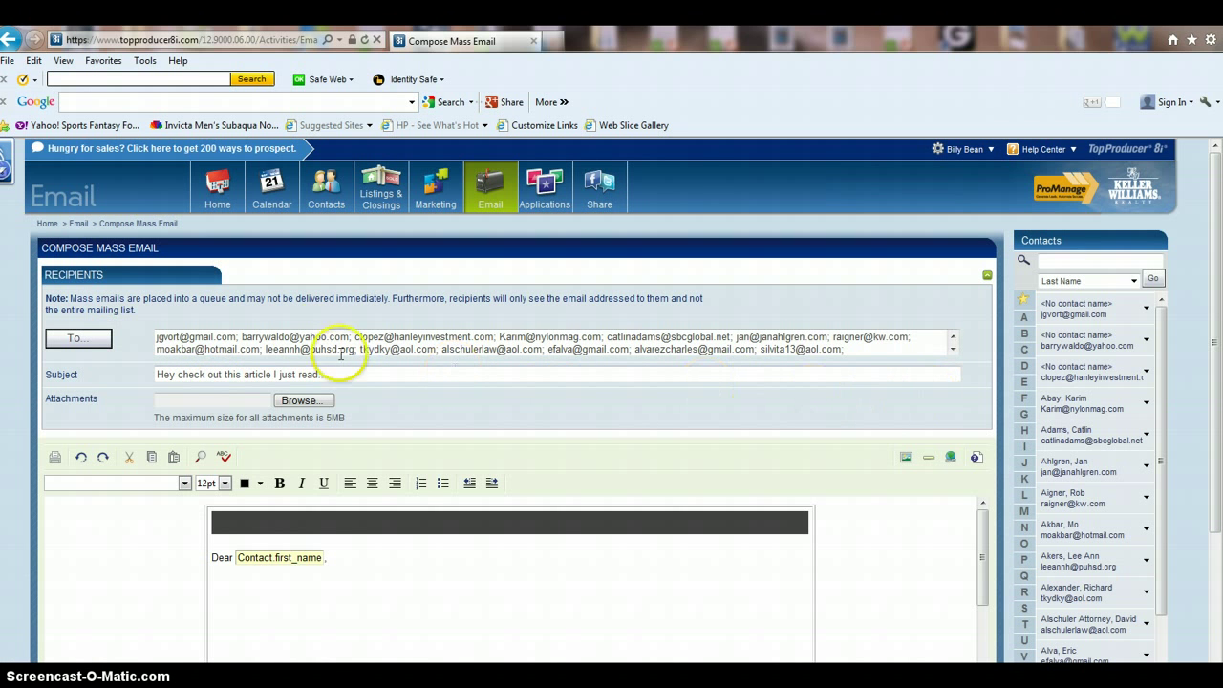
drag(330, 333, 643, 402)
scroll(587, 419, down, 3)
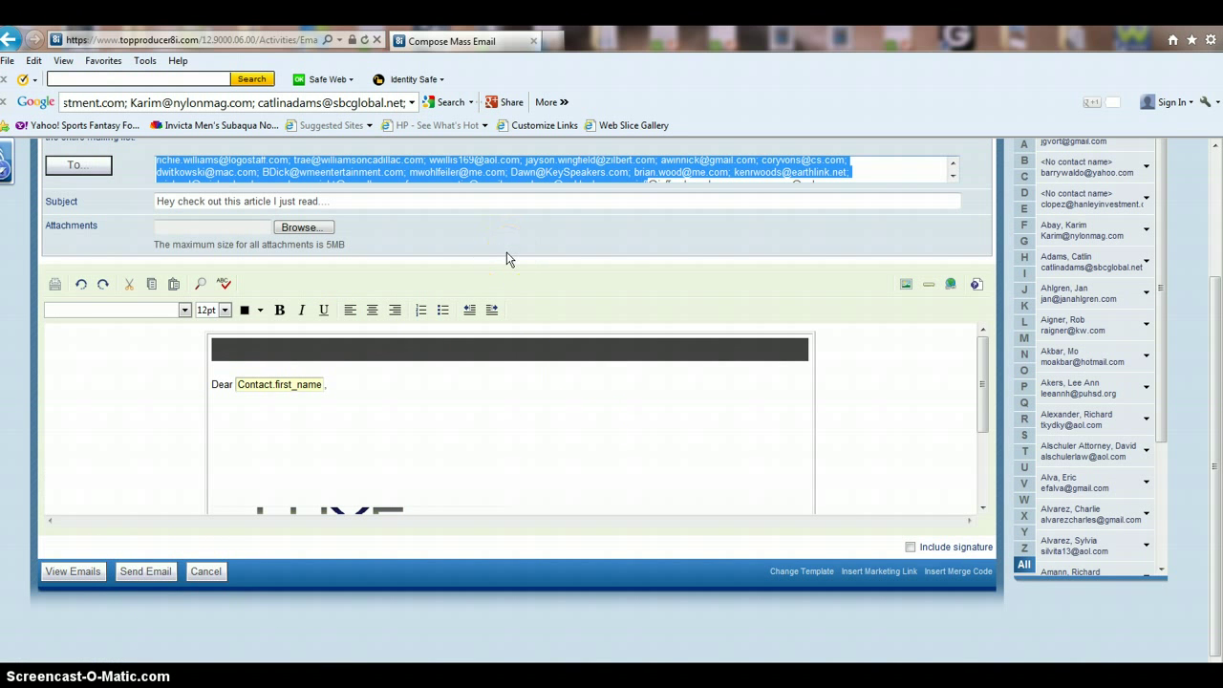
scroll(500, 259, up, 2)
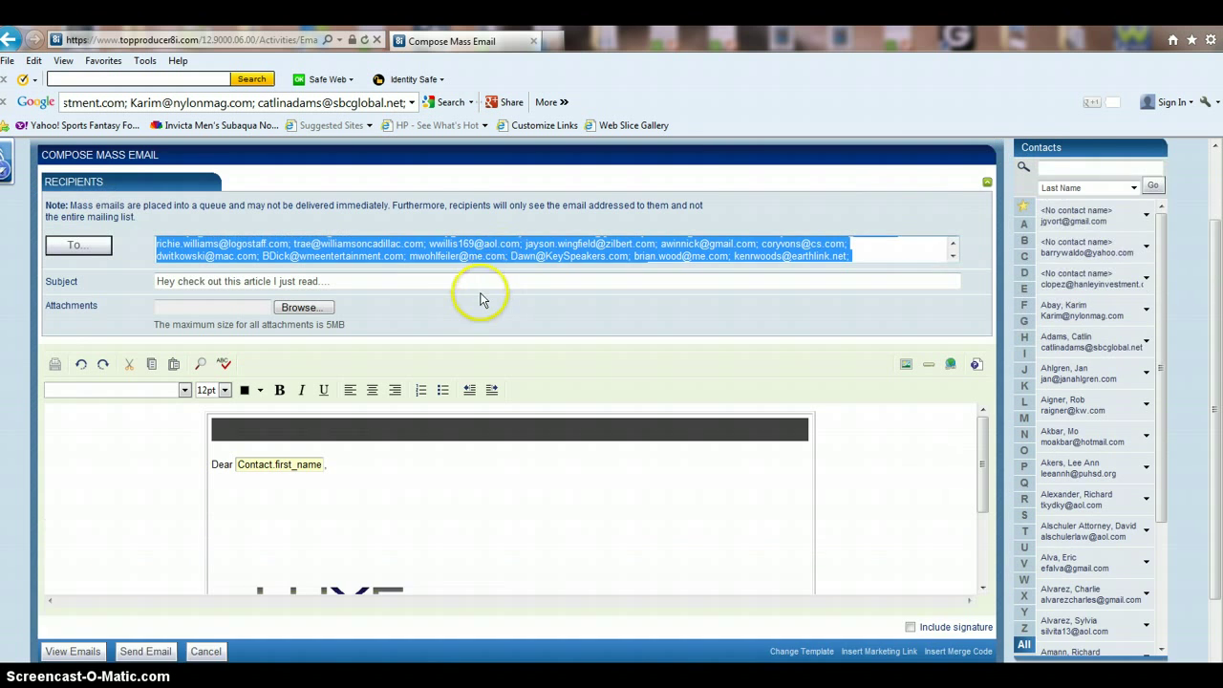
scroll(482, 299, up, 2)
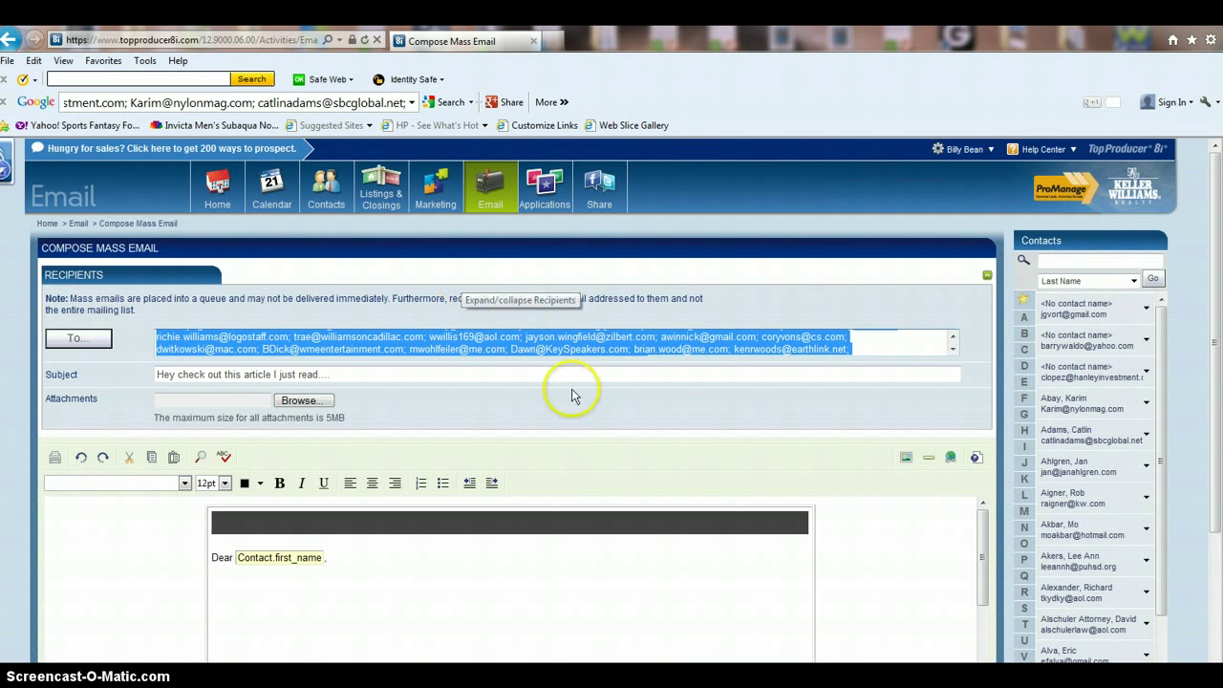